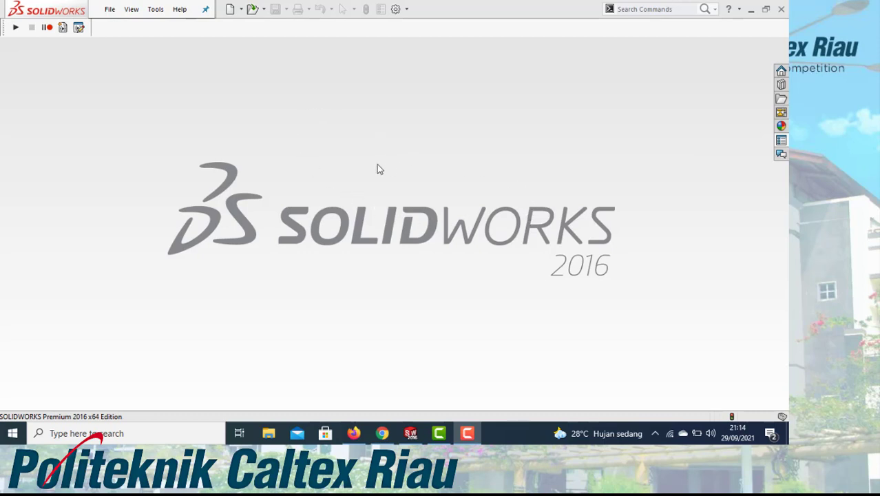
Step: Create a new part document and start a sketch on the Top Plane
left_click(241, 12)
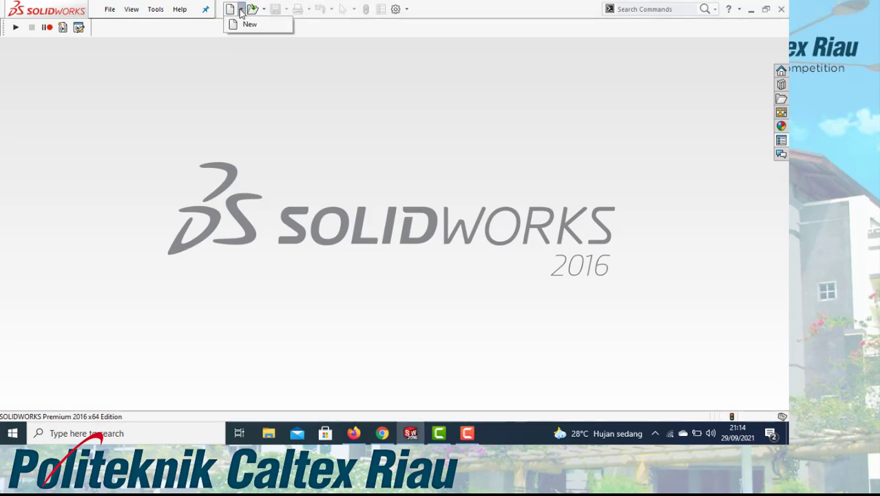
left_click(244, 24)
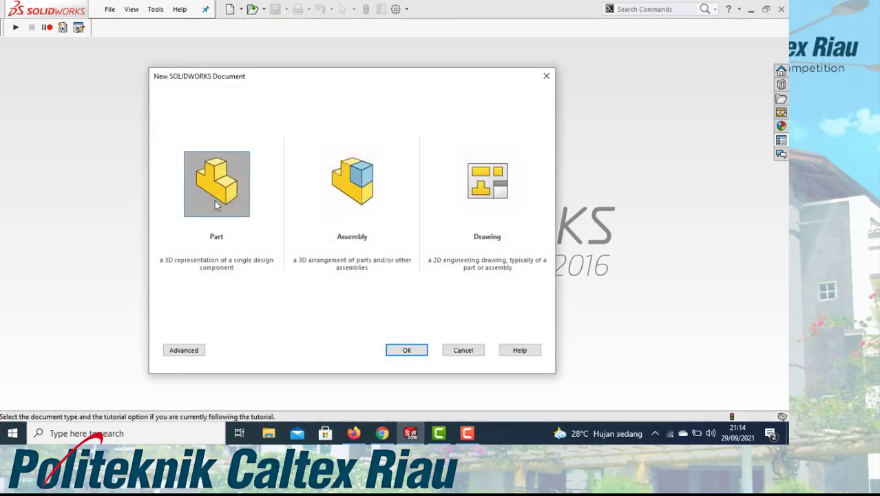
left_click(407, 350)
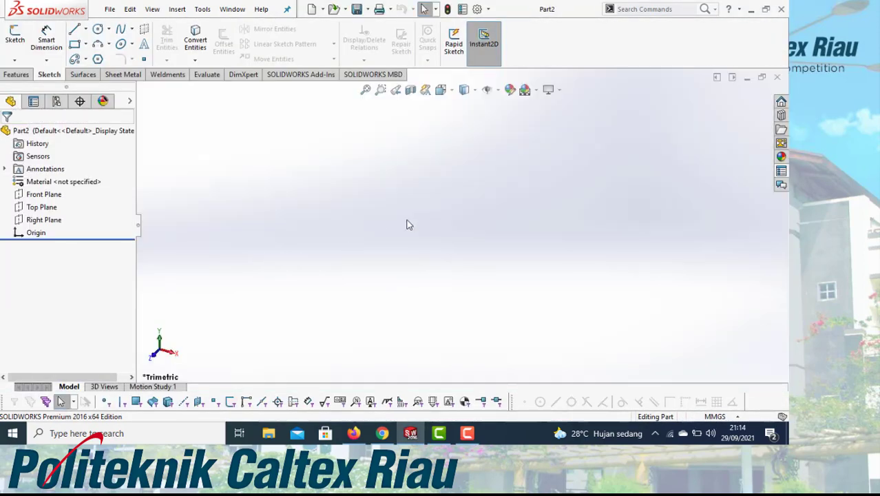
right_click(49, 212)
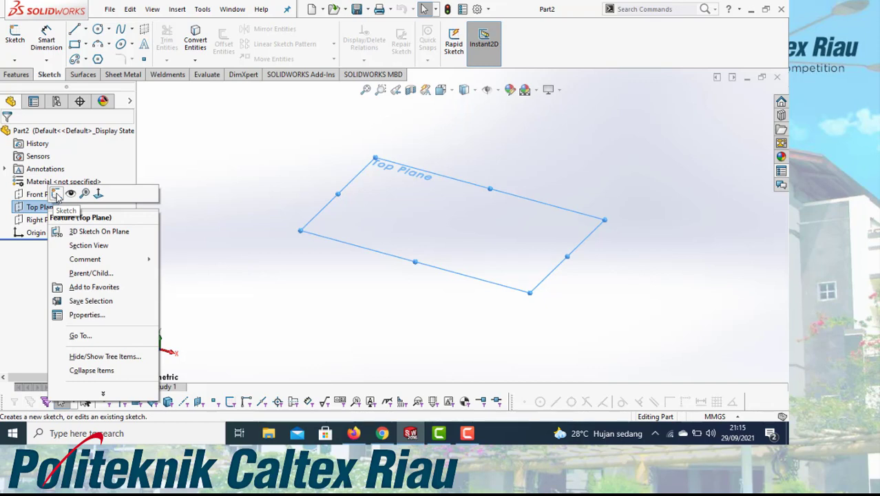
left_click(56, 195)
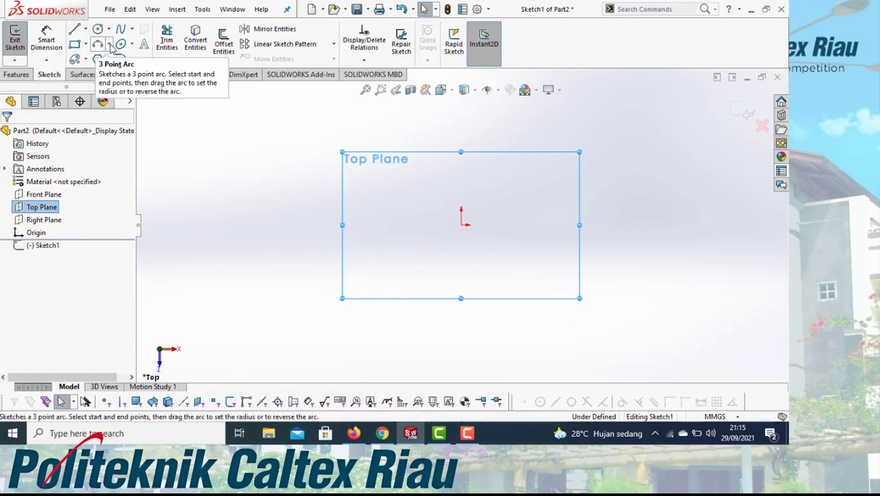
Step: Sketch a centerpoint arc centred on the origin, with a radius of about 64 mm and curving down the origin's right side
left_click(110, 45)
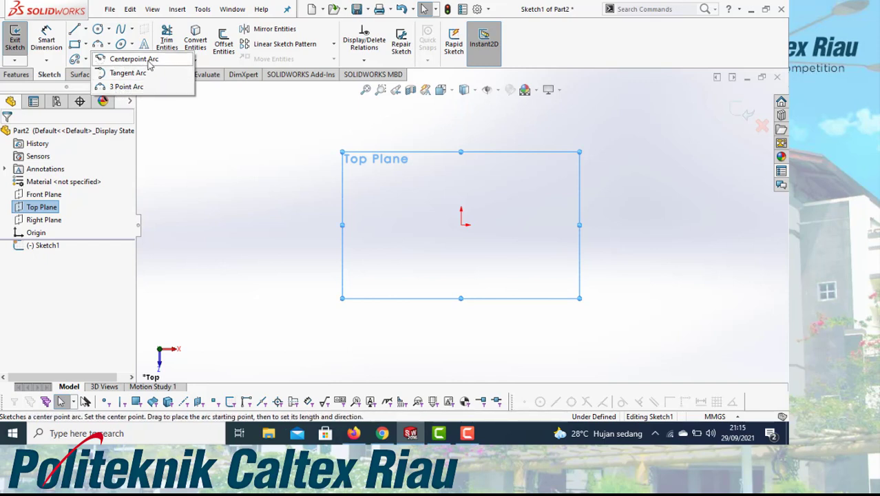
left_click(130, 59)
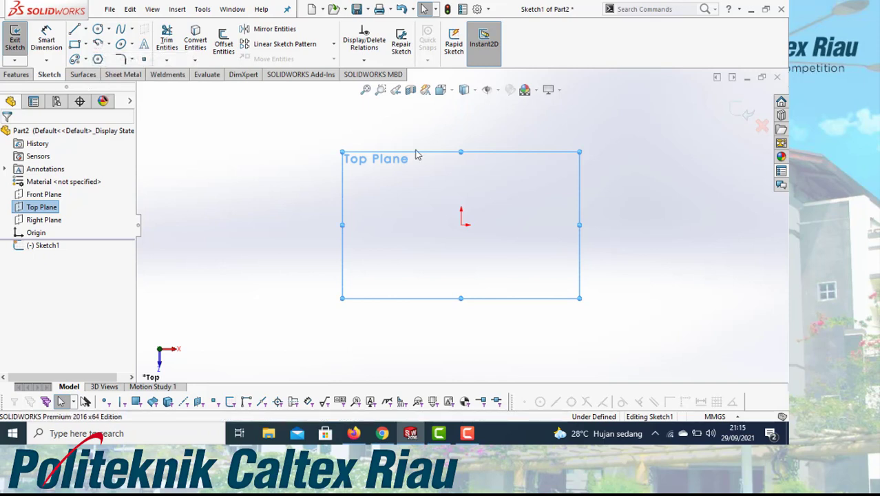
left_click(461, 224)
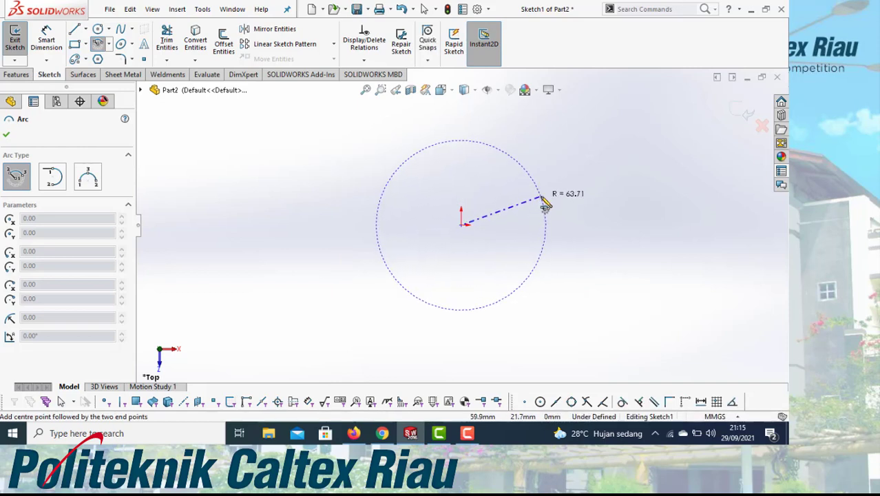
left_click(540, 196)
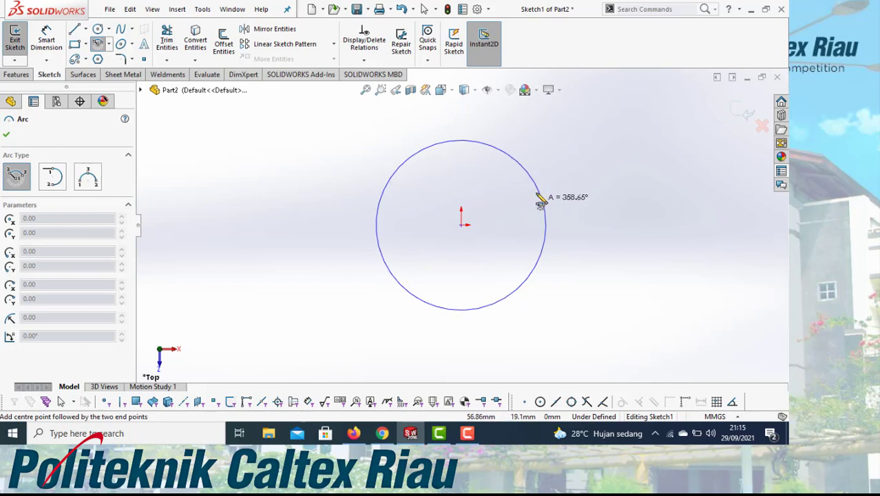
left_click(510, 276)
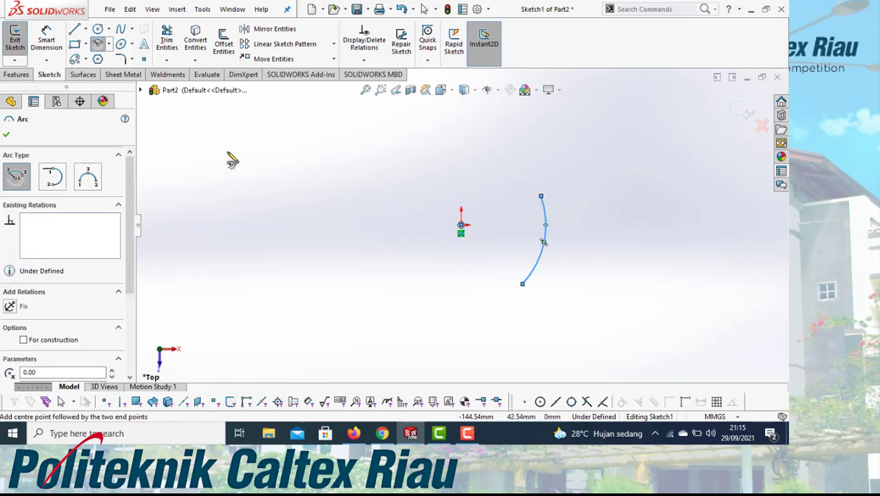
Step: Dimension the arc's radius and set it to 80 mm
left_click(51, 49)
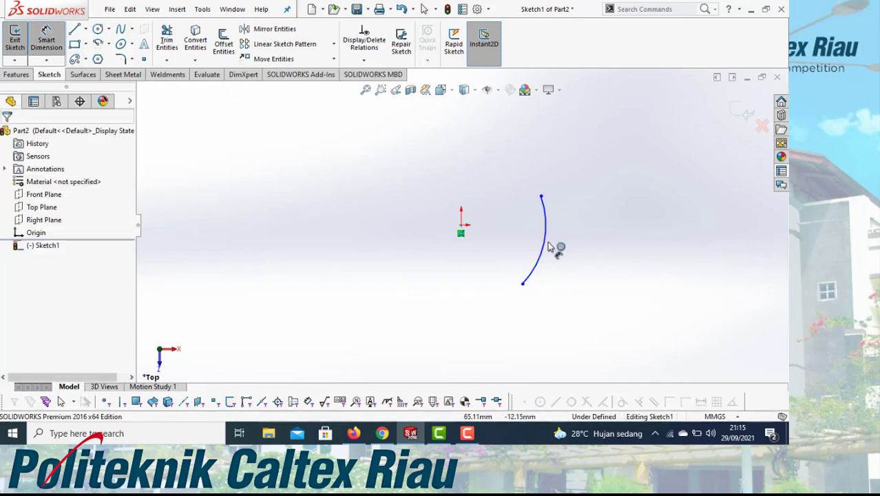
left_click(548, 250)
left_click(594, 249)
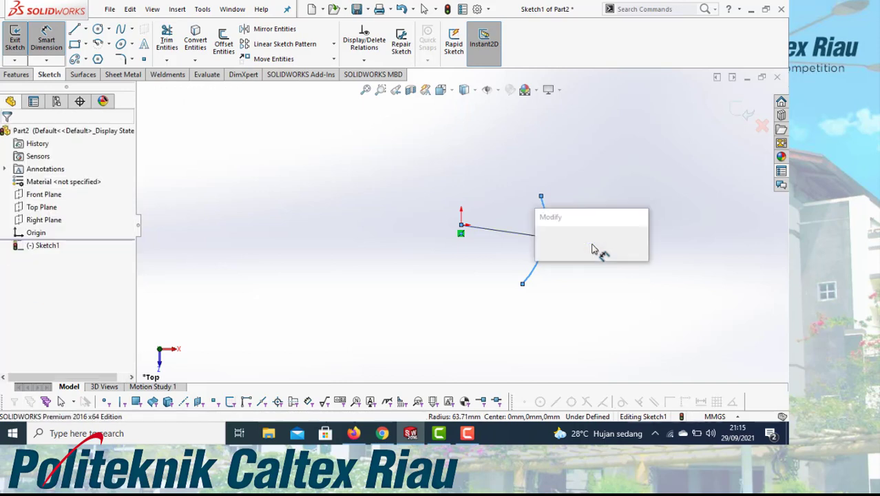
type("80")
key("Return")
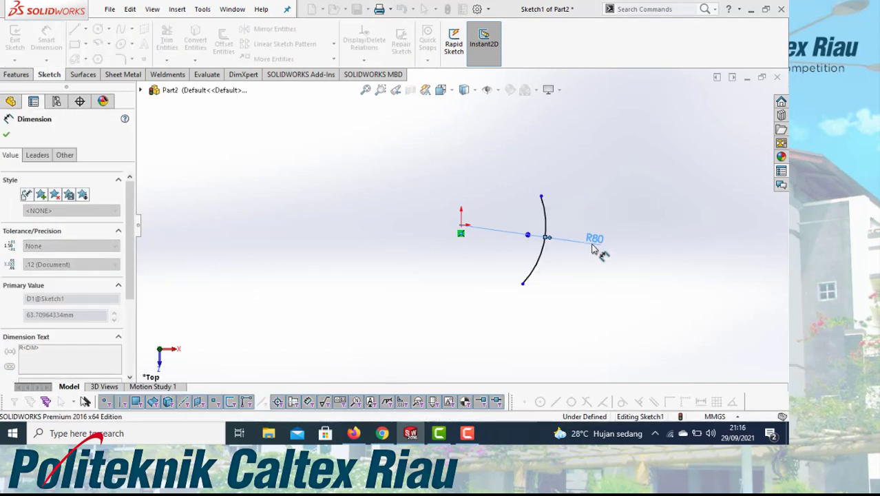
Step: Dimension the horizontal distance from the origin to the arc's upper endpoint as 80 mm
left_click(463, 226)
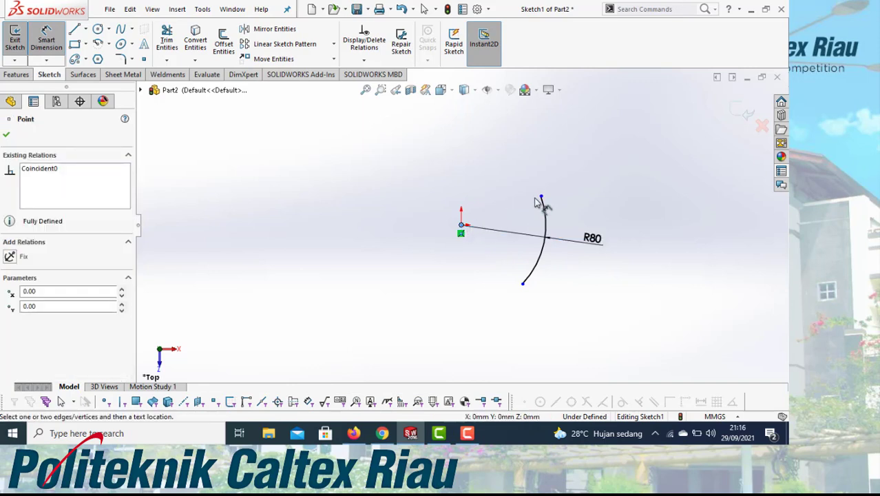
left_click(541, 199)
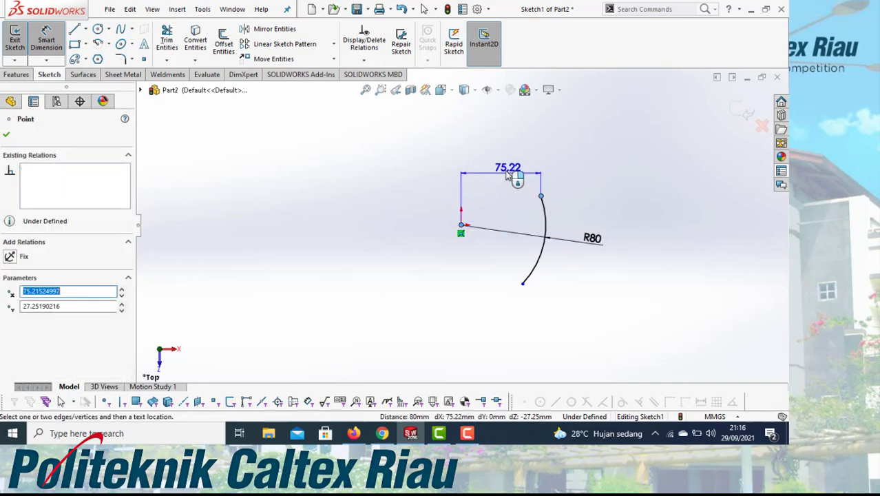
left_click(508, 177)
type("60")
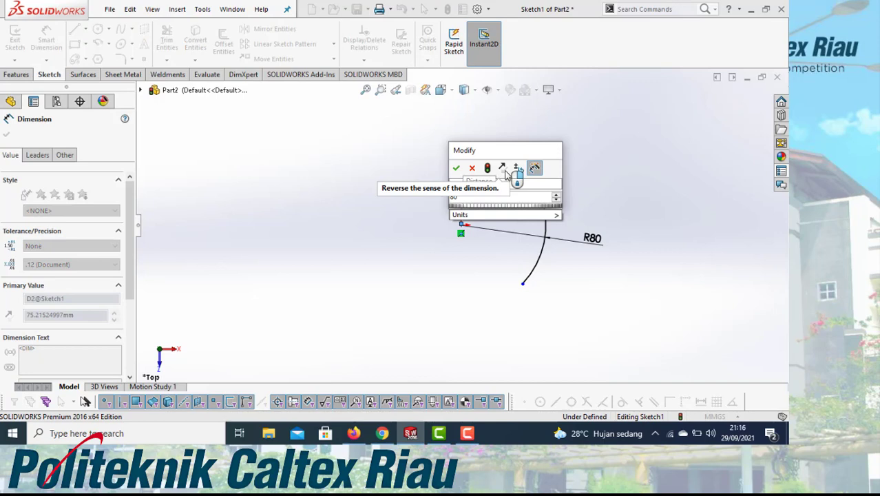
key("Return")
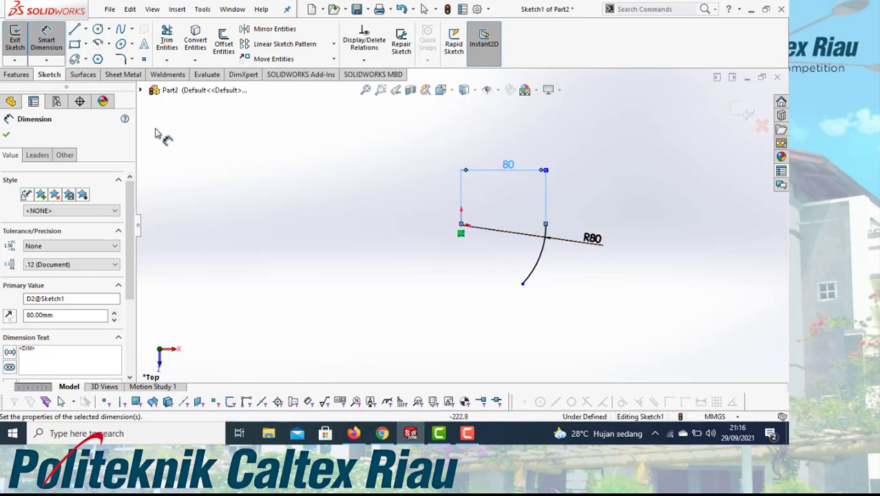
Step: Sketch a corner rectangle of about 108 by 72 mm to the left of the origin
left_click(108, 46)
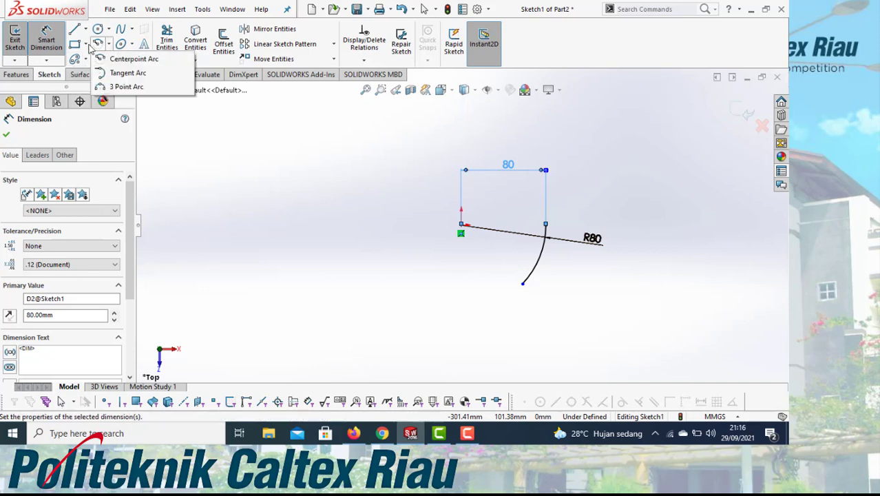
mouse_move(86, 45)
left_click(110, 59)
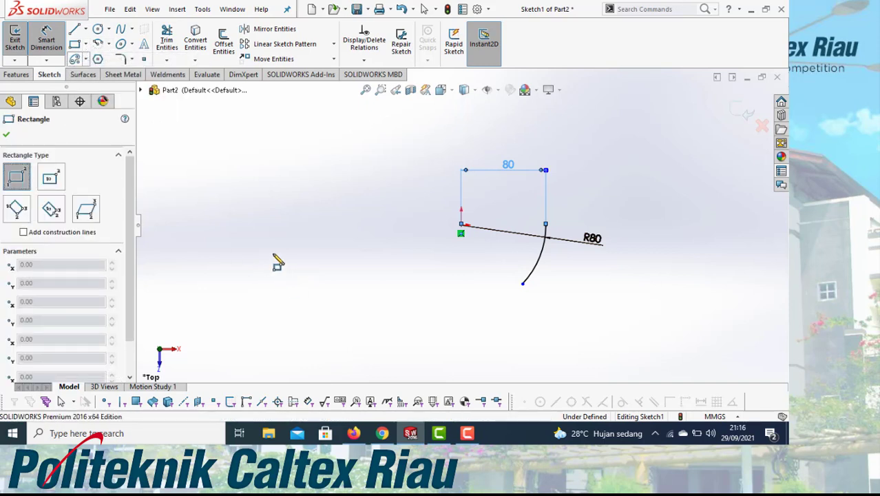
left_click(255, 233)
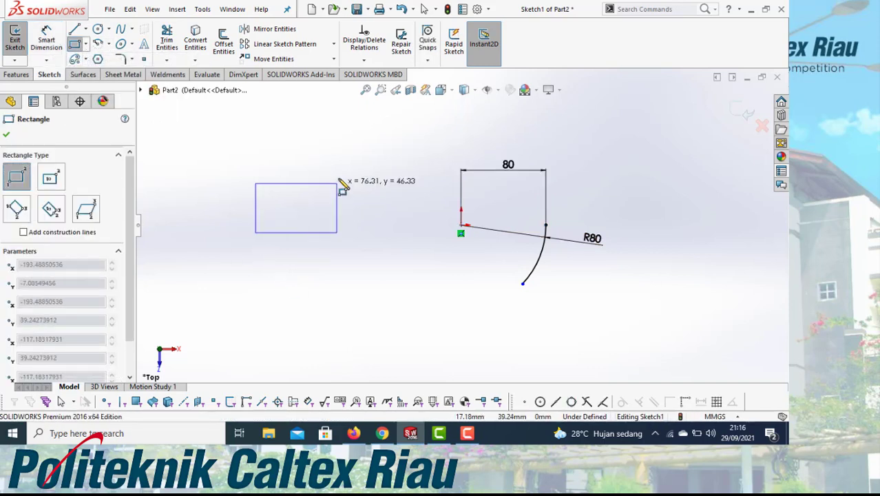
left_click(370, 156)
Step: Draw a tangent arc from the rectangle's upper-right corner to its upper-left corner, forming a semicircle above the top edge
left_click(109, 44)
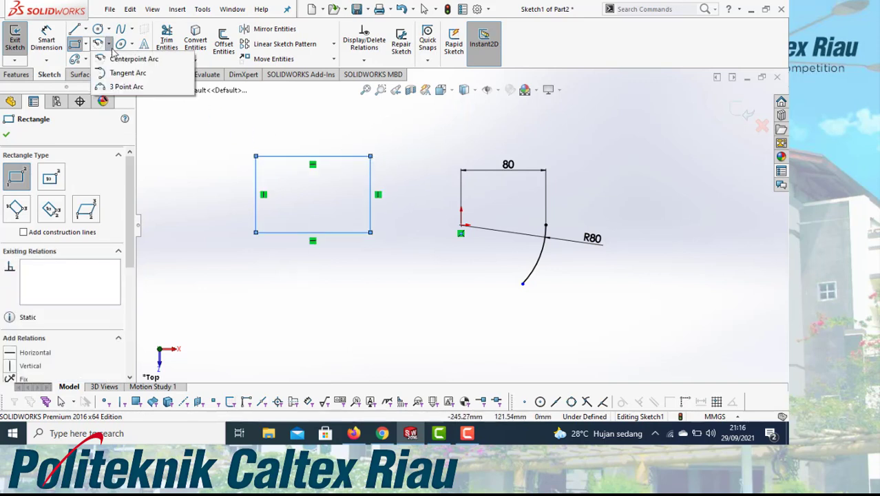
left_click(127, 72)
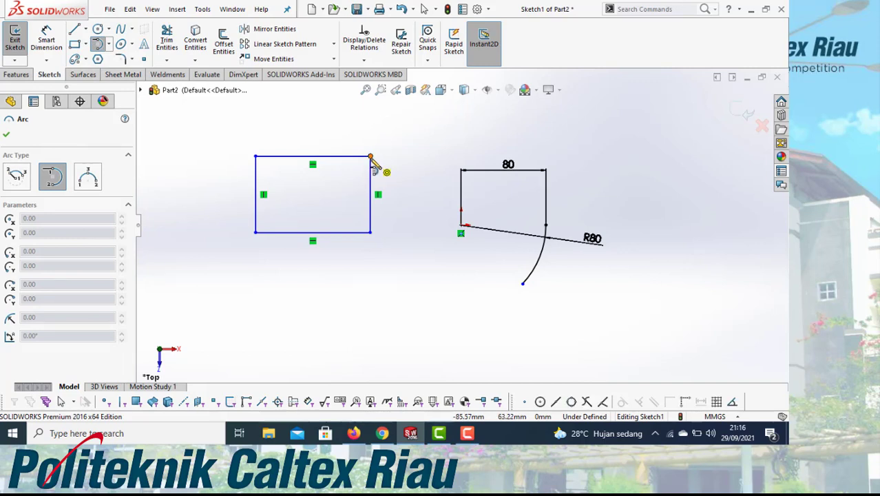
left_click(370, 157)
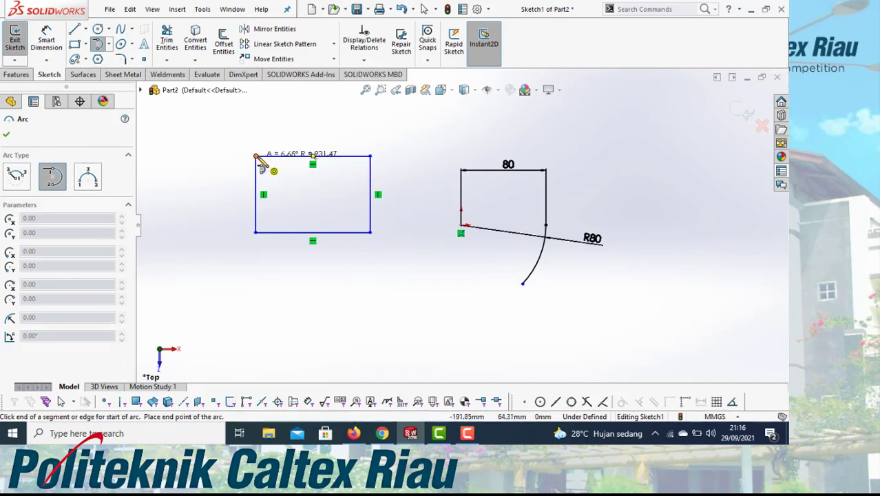
left_click(256, 157)
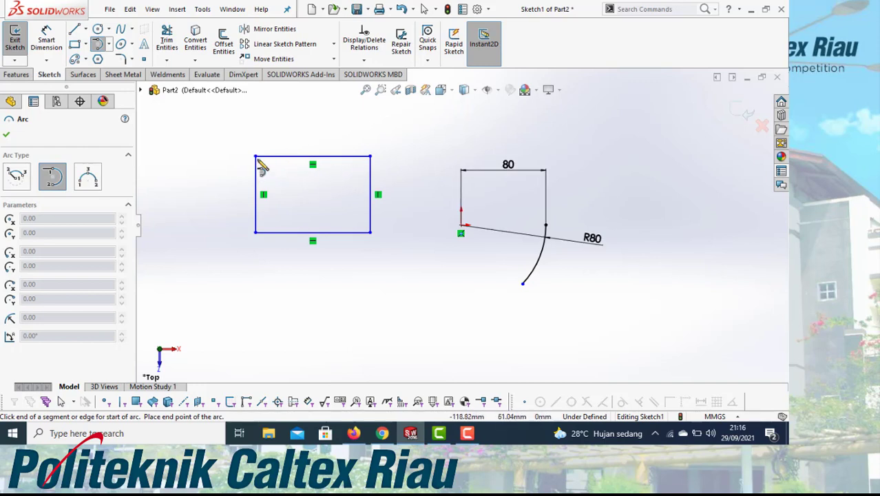
left_click(370, 157)
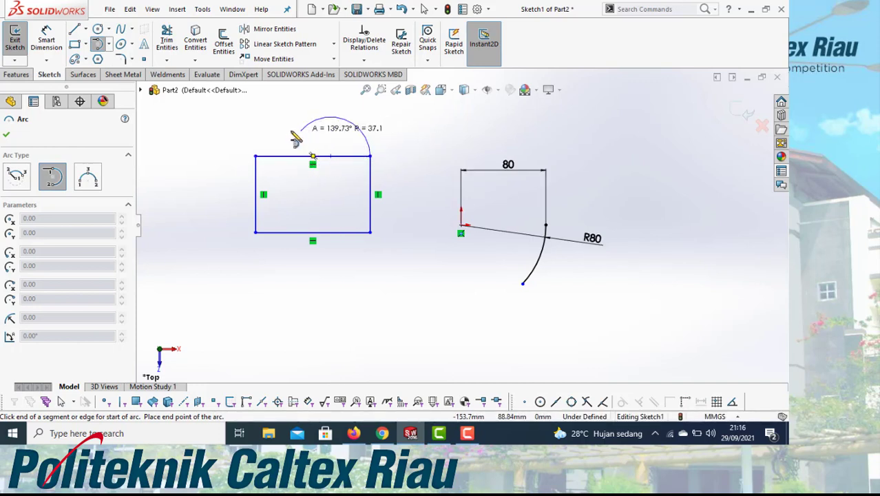
left_click(256, 157)
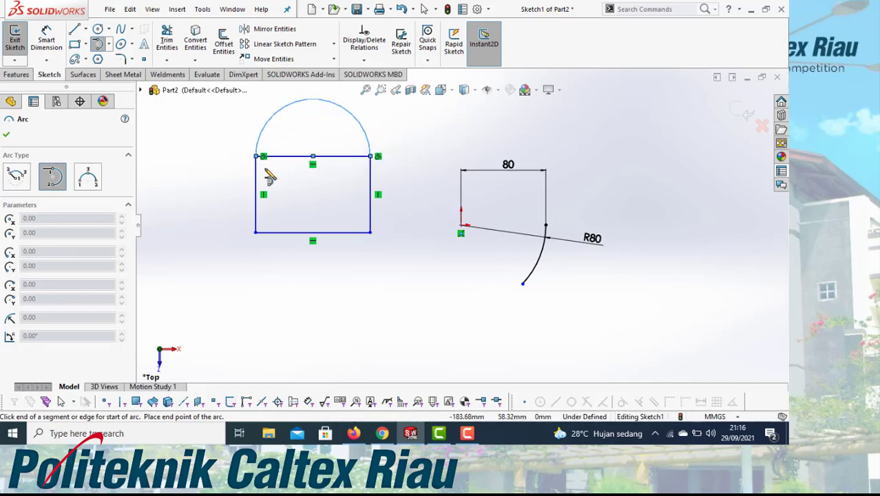
Step: Add tangent arcs of about 36 mm radius between the rectangle's side corners, bulging outward on the left edge and inward on the right edge
left_click(256, 233)
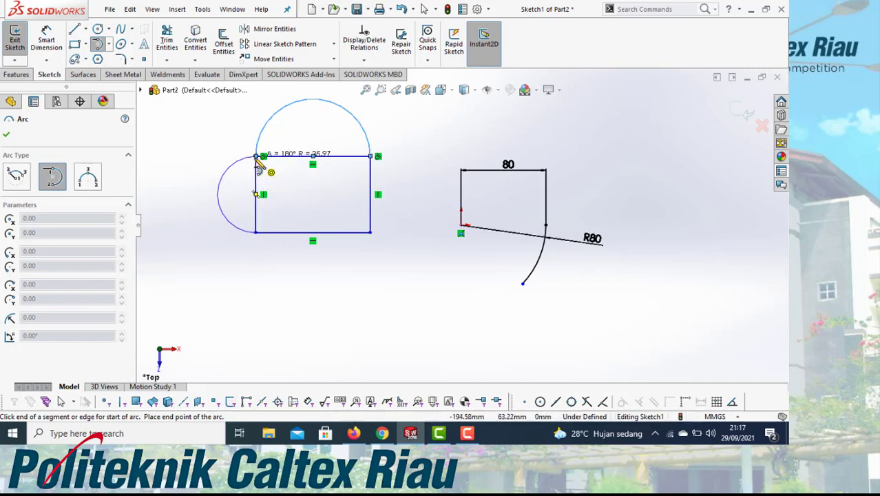
left_click(256, 157)
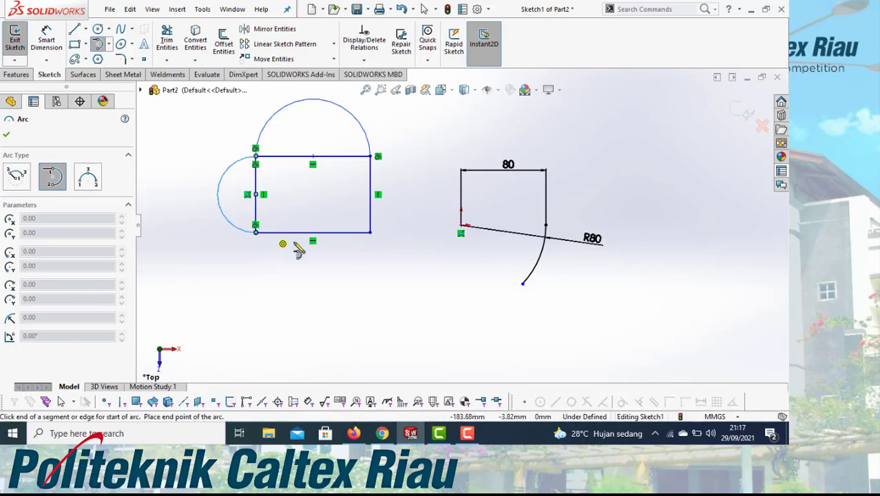
left_click(370, 233)
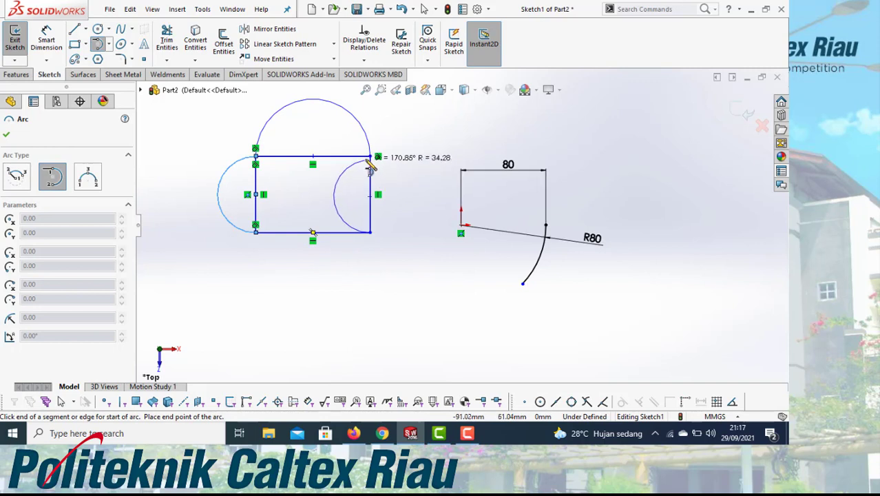
left_click(371, 157)
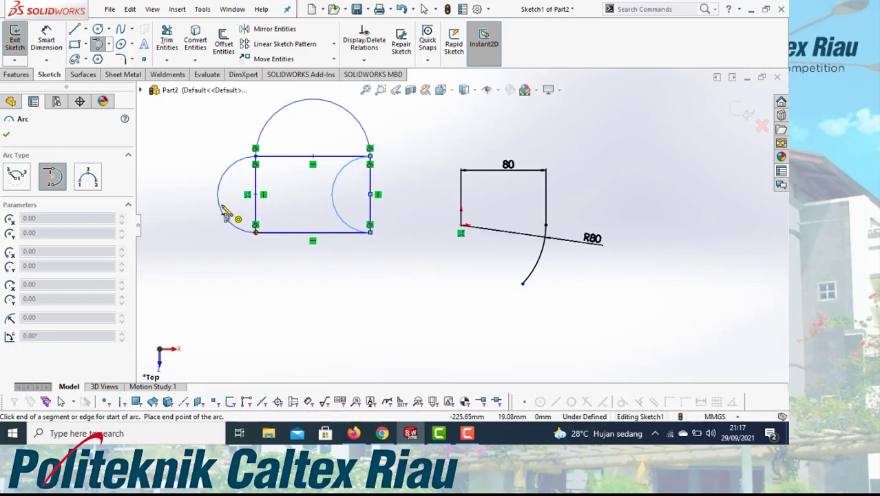
Step: Draw a 3 point arc of about 65 mm radius between the rectangle's two right corners, passing near its upper-left corner
left_click(108, 43)
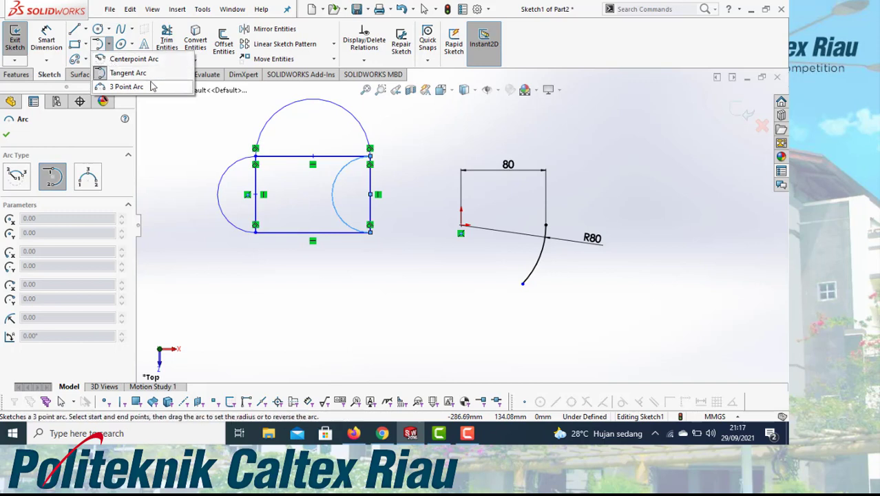
left_click(126, 86)
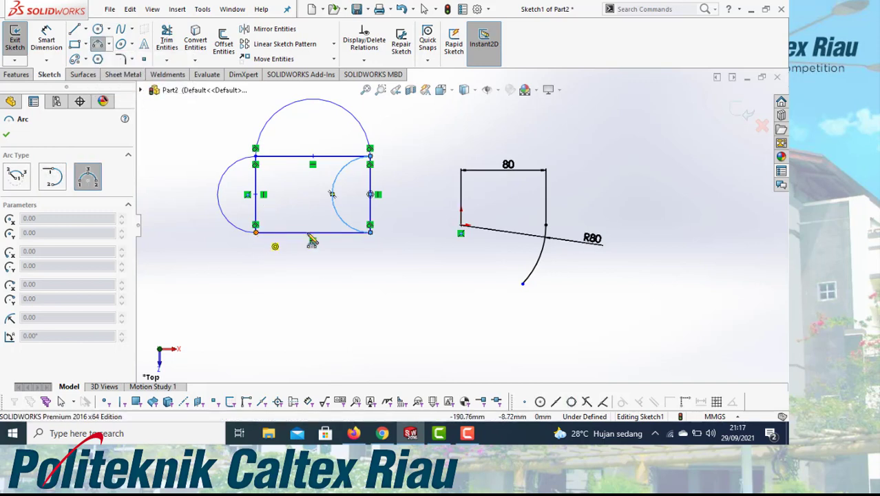
left_click(370, 233)
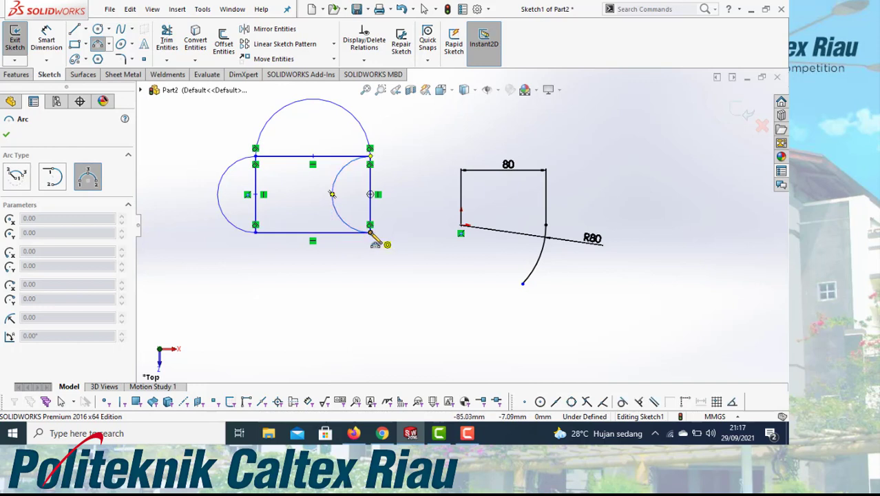
left_click(369, 156)
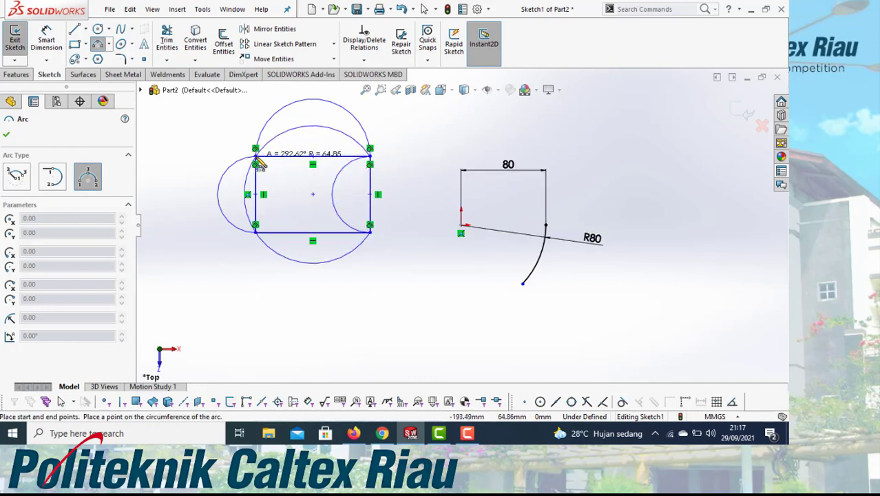
left_click(259, 160)
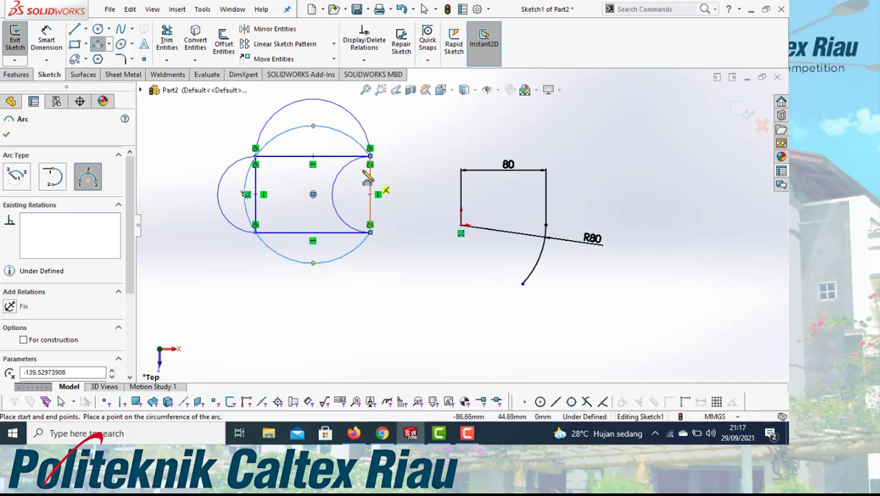
Step: Draw a 3 point arc from the rectangle's lower-left corner to its upper-right corner, passing near the lower-right corner
left_click(257, 232)
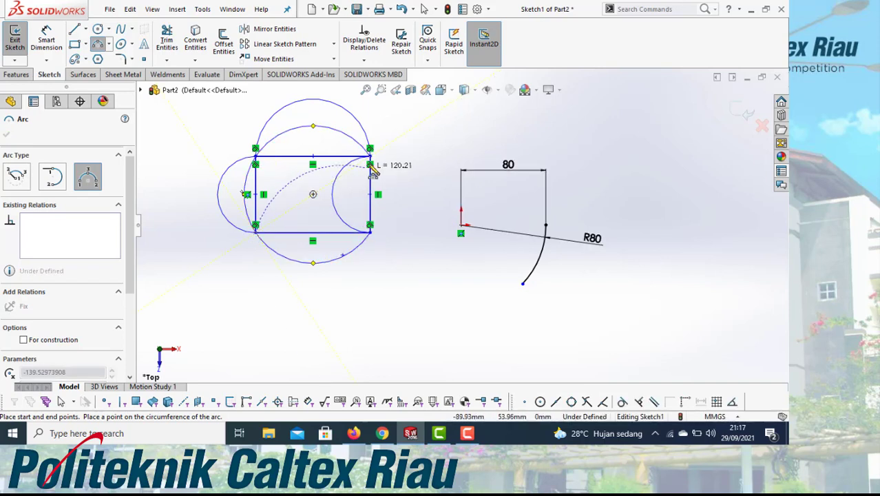
left_click(370, 157)
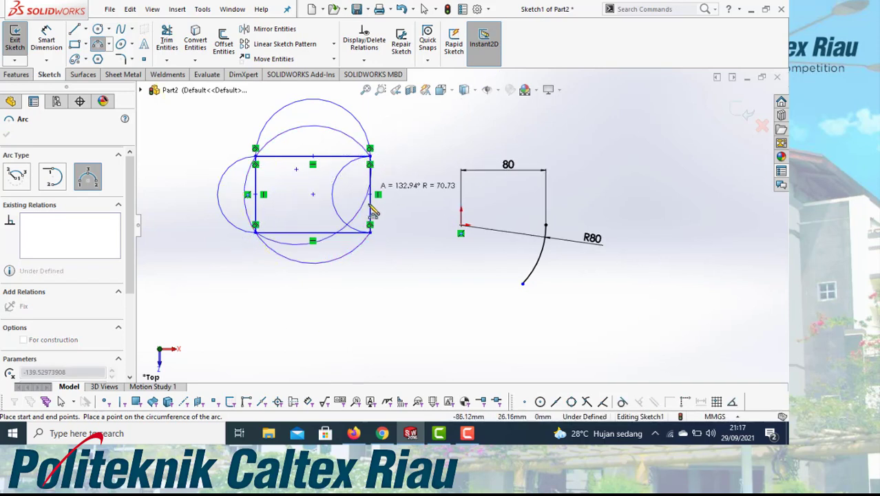
left_click(373, 241)
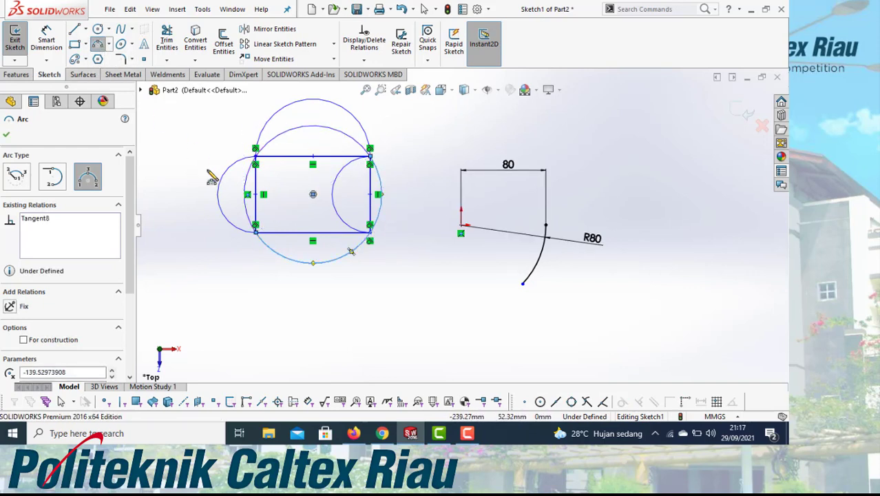
Step: Dimension the tangent arc bulging outward from the rectangle's left edge with a radius of 30 mm
left_click(46, 40)
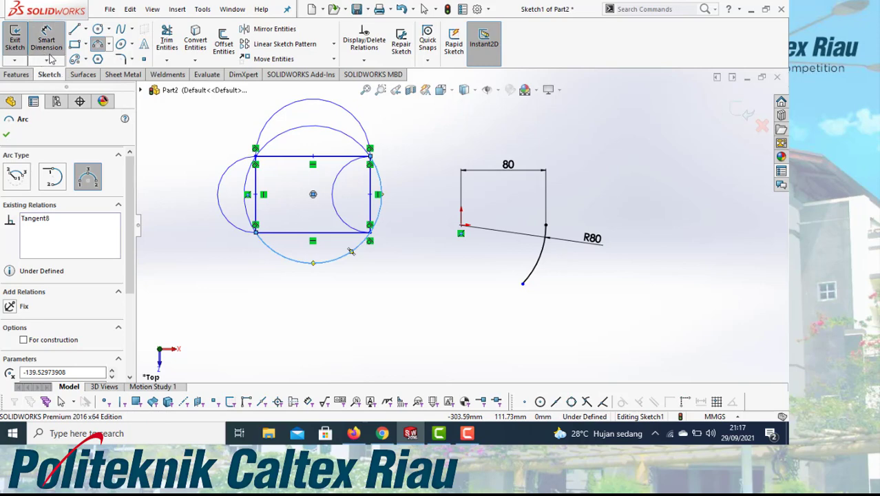
left_click(195, 219)
left_click(196, 222)
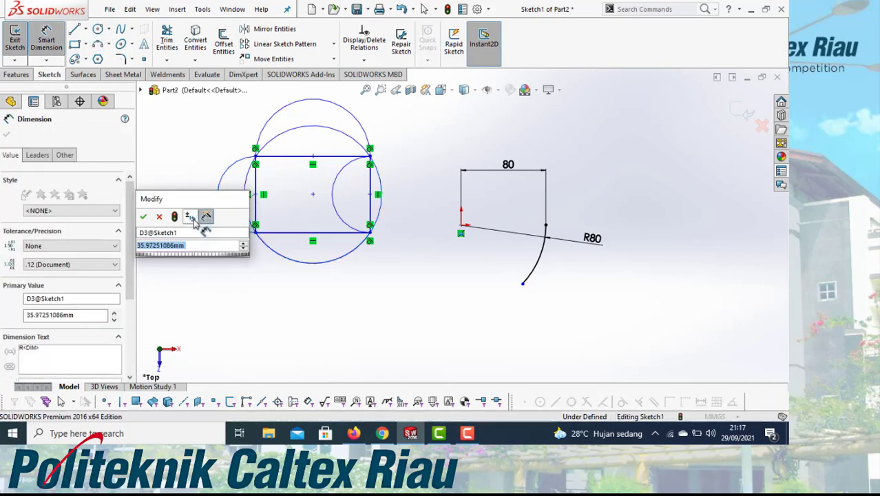
type("80")
key("Return")
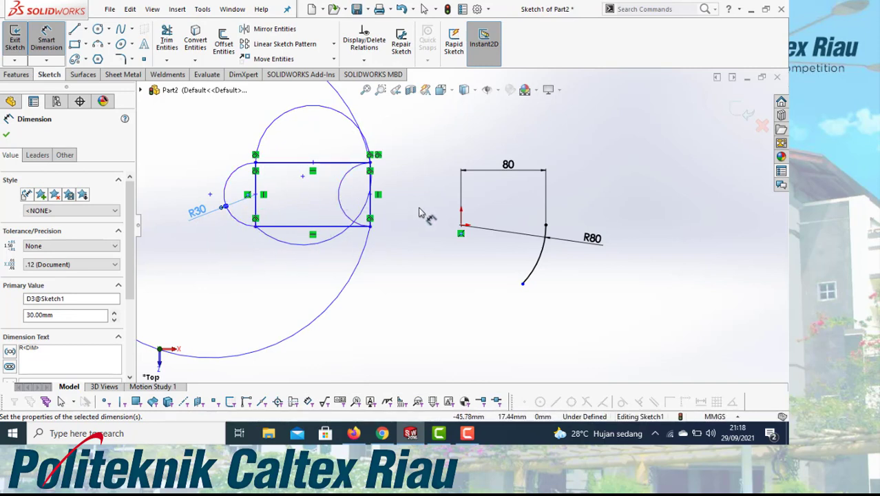
left_click(109, 44)
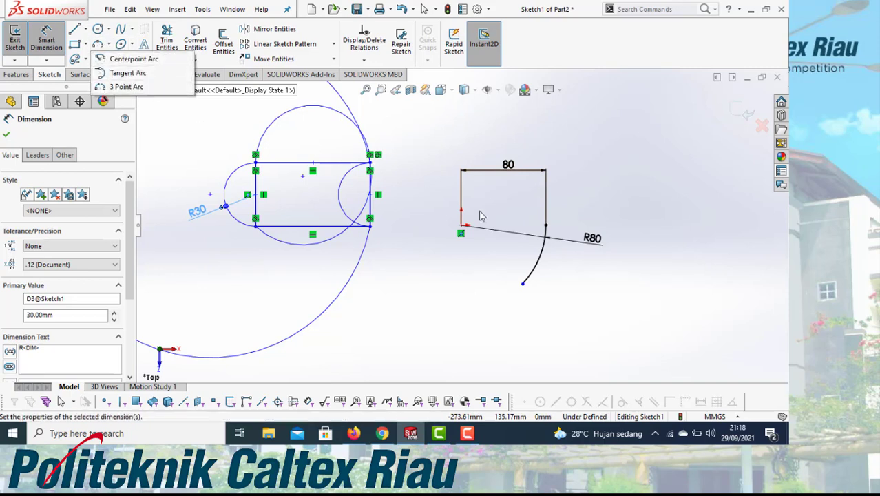
left_click(503, 264)
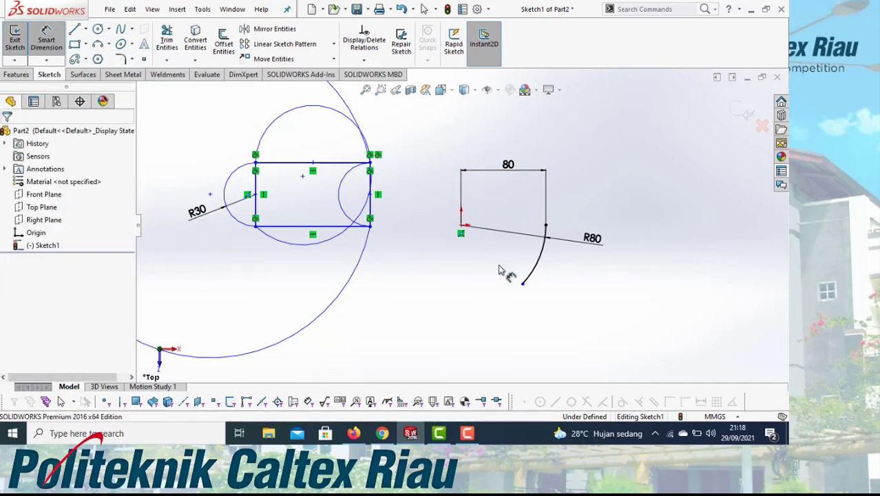
Step: Sketch an eight-sided polygon with an inscribed circle about 172 mm in diameter, to the right of the R80 arc
scroll(572, 235, "up", 5)
scroll(626, 190, "down", 4)
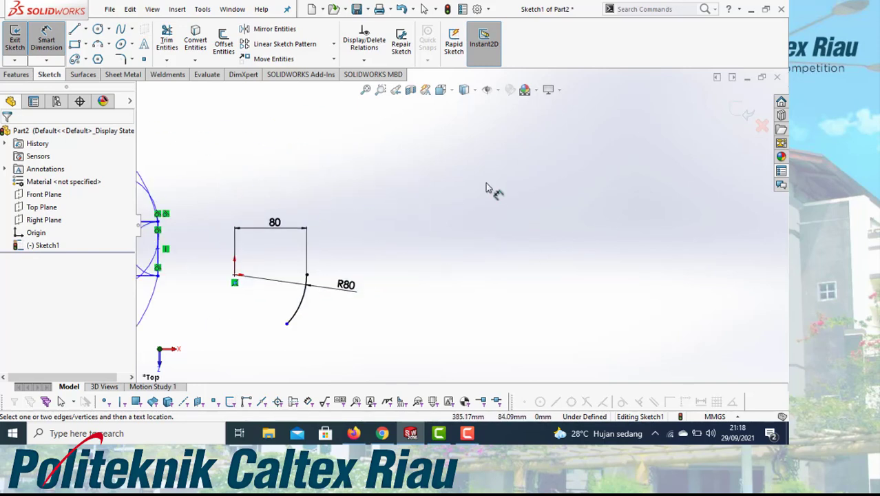
left_click(98, 61)
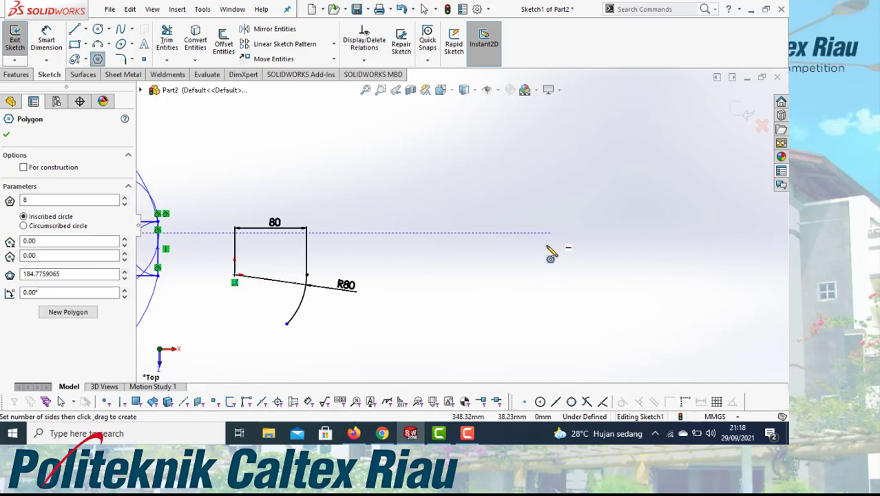
mouse_move(547, 248)
left_mouse_down()
mouse_move(557, 190)
mouse_move(542, 177)
mouse_move(552, 161)
mouse_move(534, 173)
left_mouse_up()
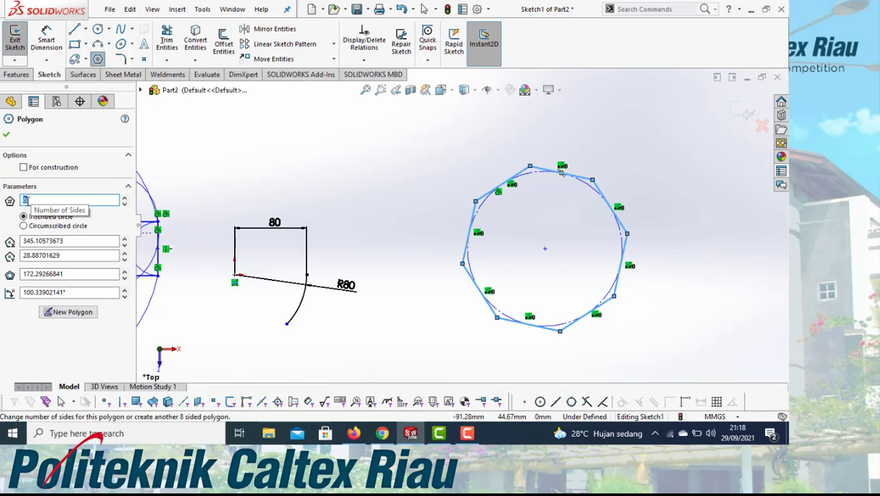
Step: Try different side counts on the polygon, reducing it to 5 sides and then raising it to 13
left_click(125, 204)
left_click(125, 204)
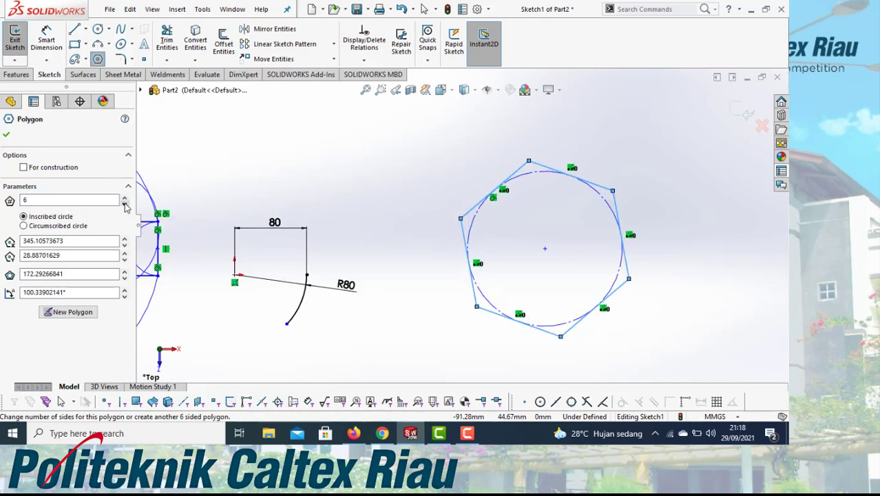
left_click(124, 204)
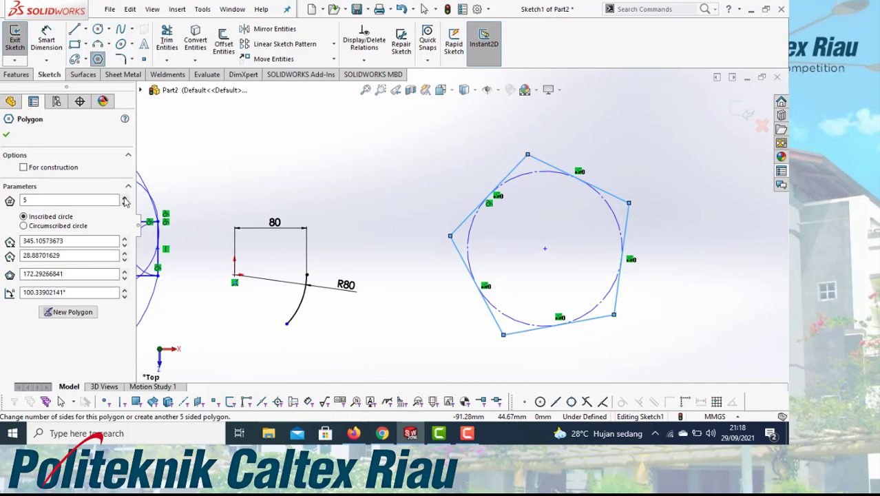
left_click(124, 198)
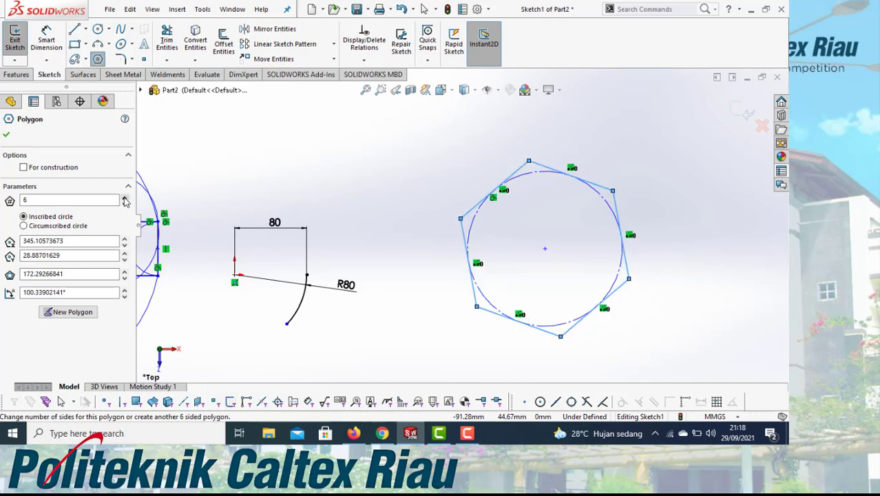
left_click(124, 198)
left_click(124, 198)
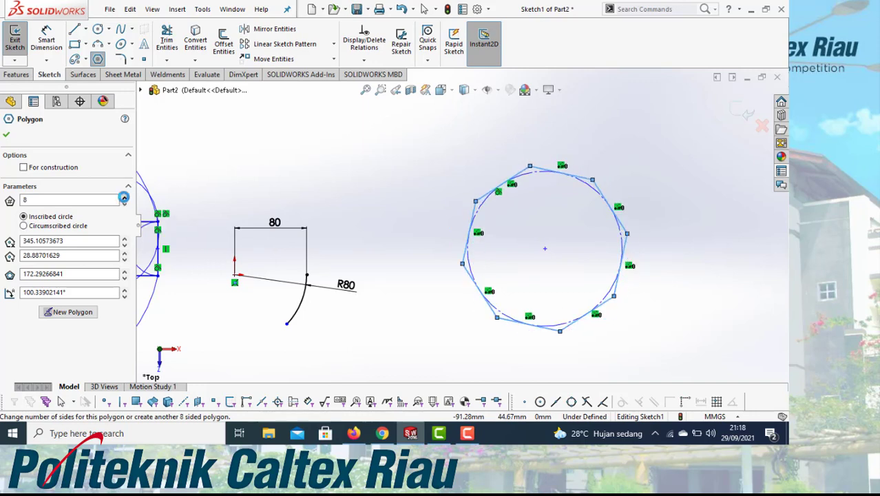
left_click(125, 197)
left_click(124, 198)
left_click(125, 197)
left_click(124, 198)
left_click(125, 198)
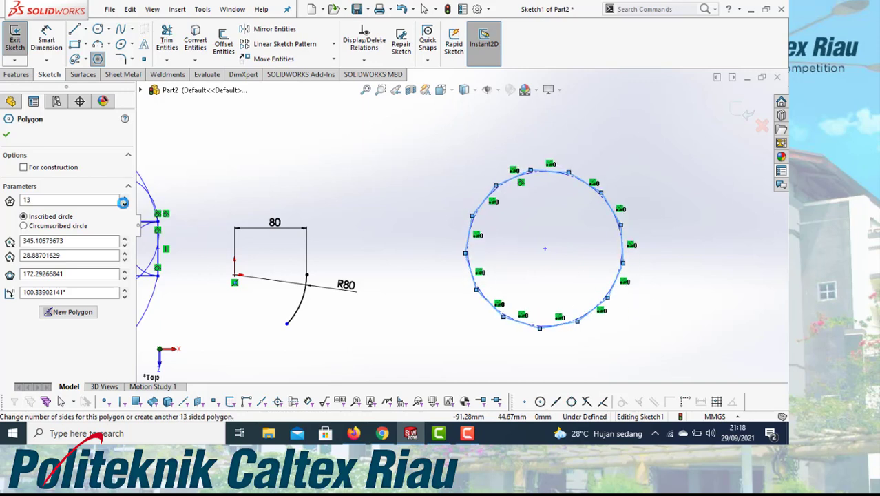
Step: Set the polygon's number of sides to 6
left_click(125, 204)
left_click(124, 205)
left_click(125, 205)
left_click(124, 205)
left_click(125, 205)
left_click(124, 205)
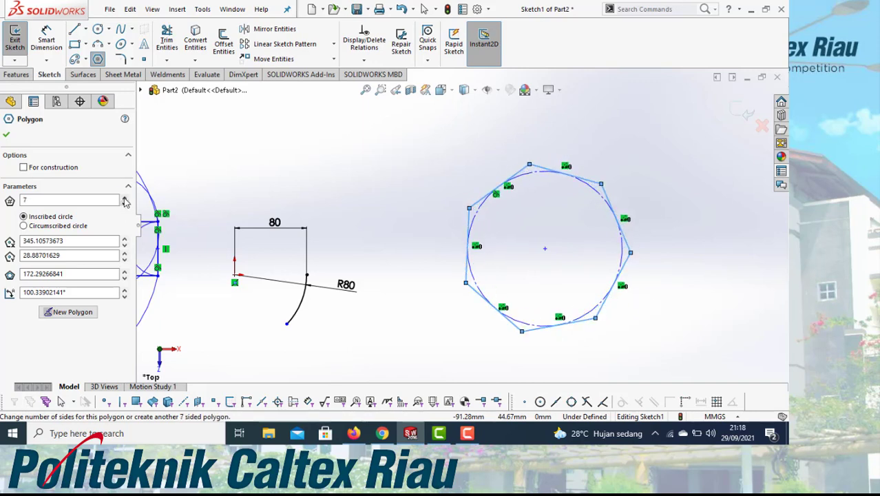
left_click(125, 198)
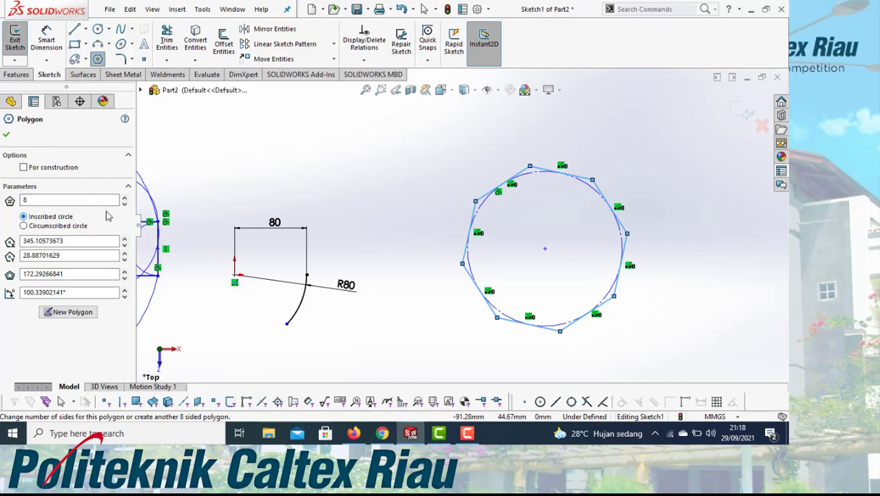
left_click(125, 205)
left_click(124, 205)
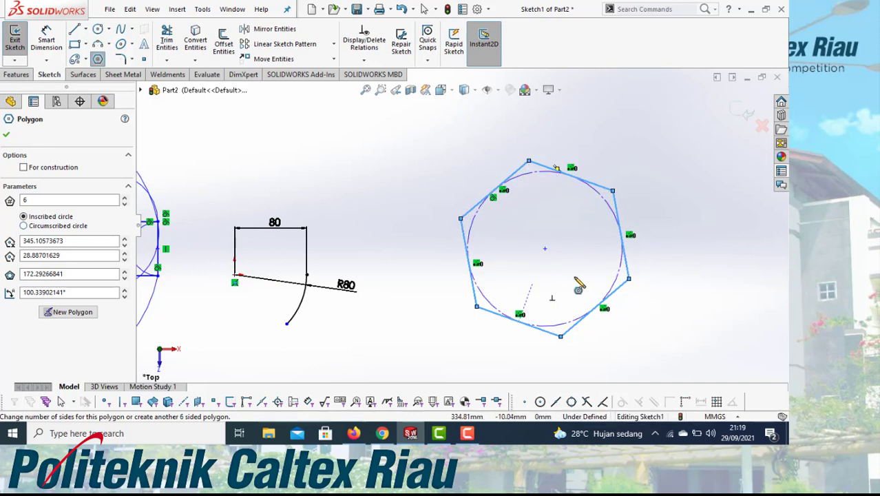
Step: Switch the hexagon from an inscribed to a circumscribed circle and set the circle's diameter to 200 mm
left_click(24, 225)
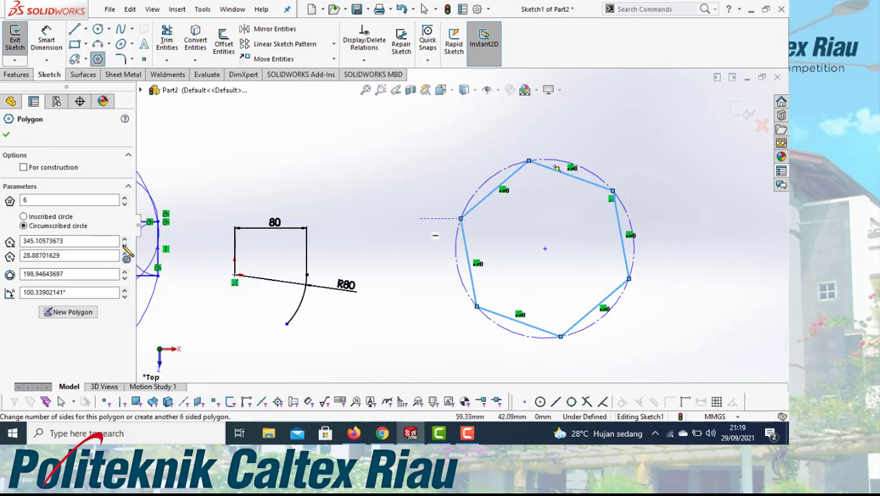
left_click(31, 223)
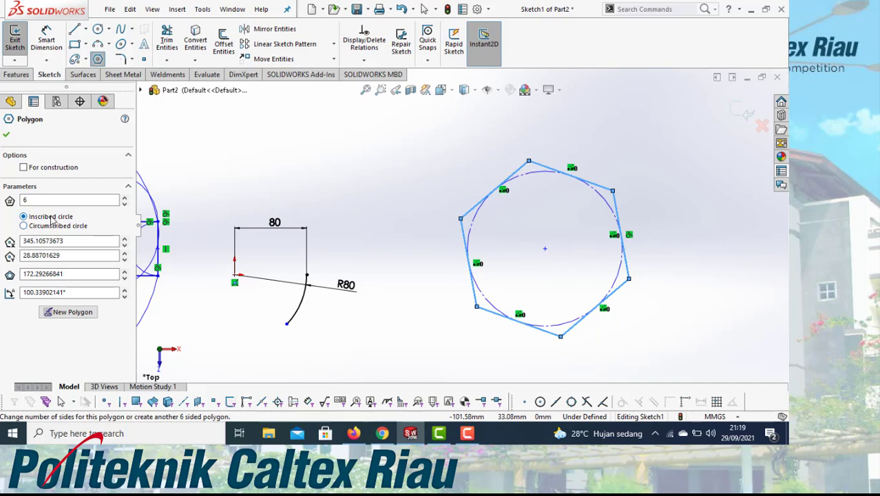
left_click(25, 226)
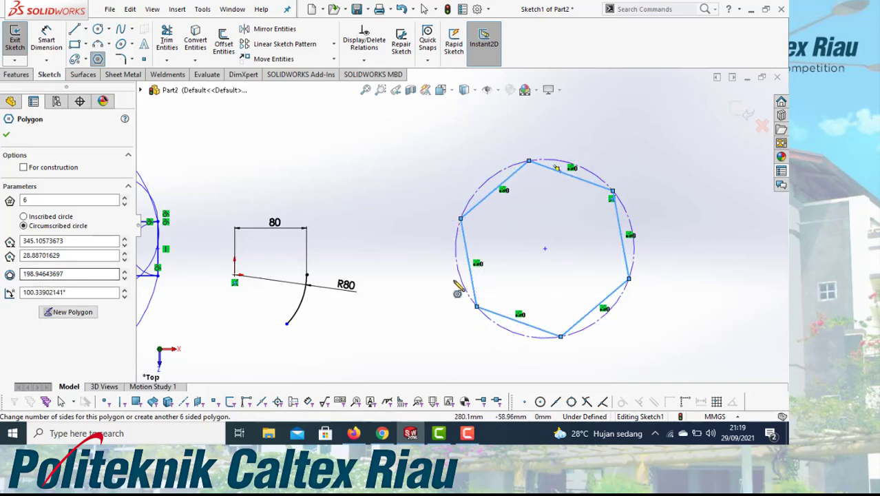
double_click(104, 273)
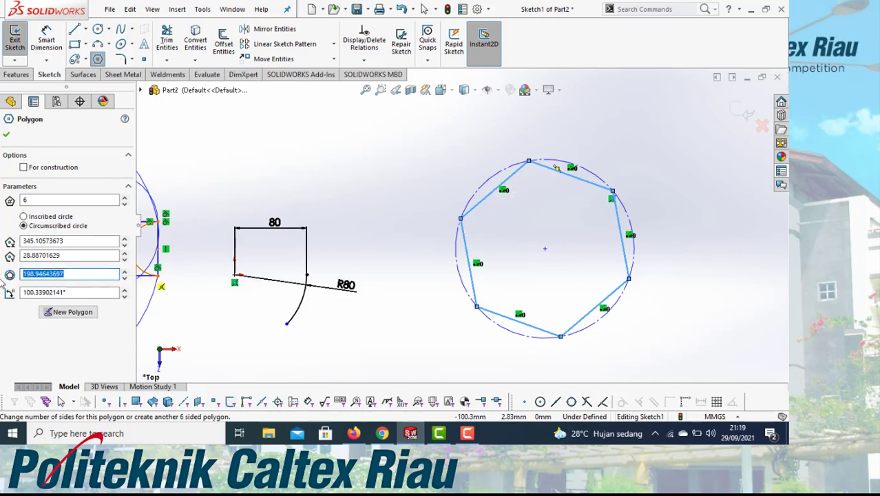
type("200")
key("Return")
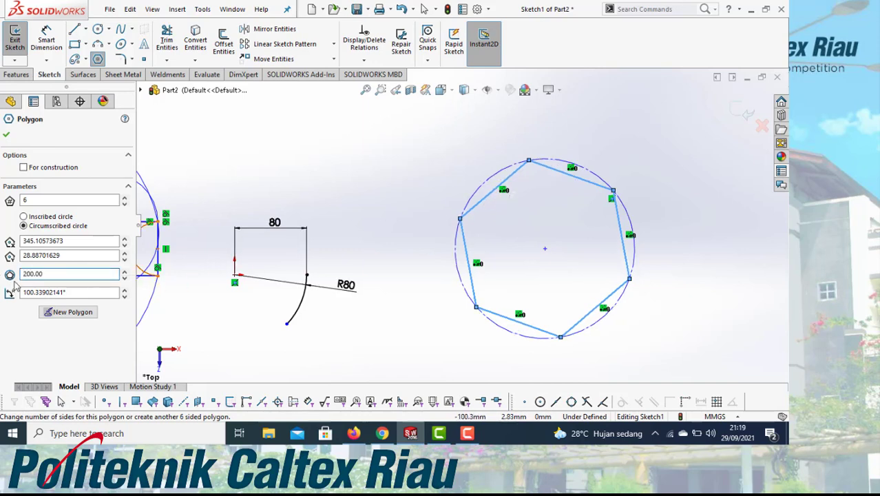
Step: Set the hexagon's angle to 270° so one vertex points straight up, and finish the polygon
double_click(99, 296)
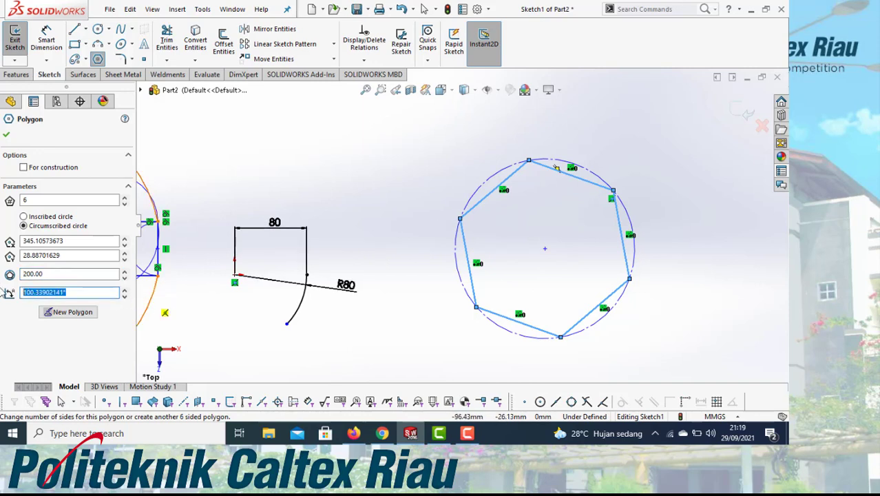
type("90")
key("Return")
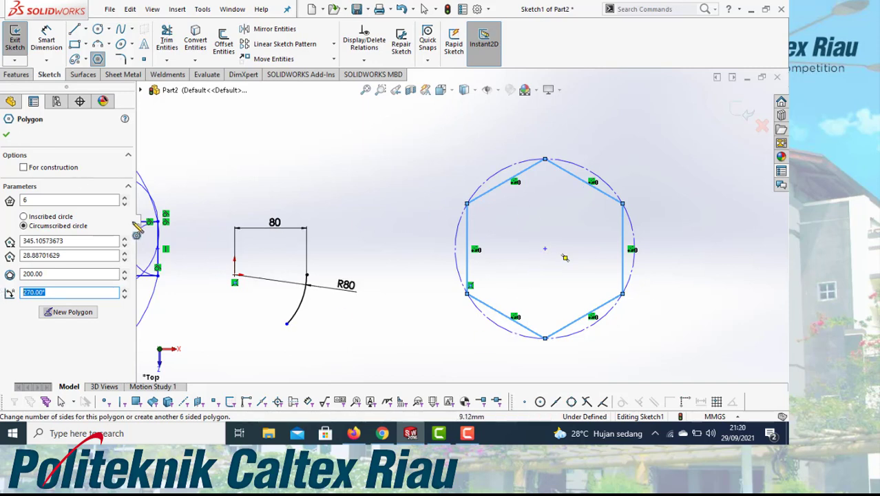
left_click(7, 135)
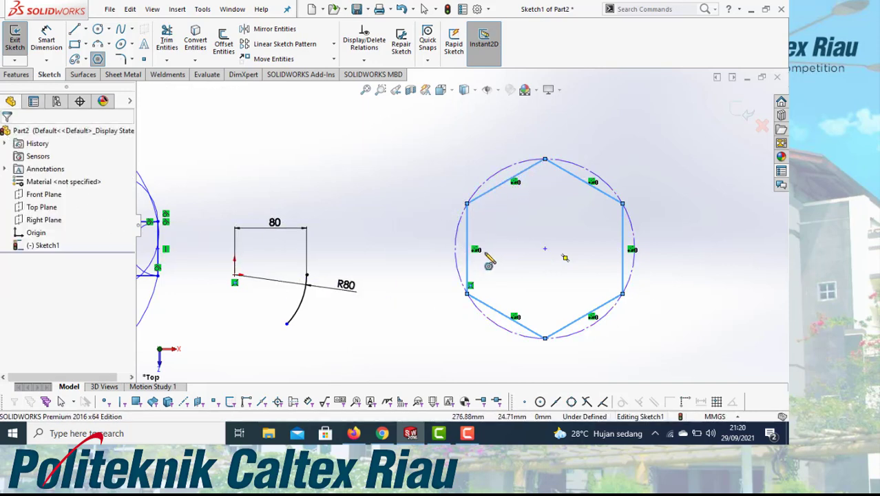
key("Escape")
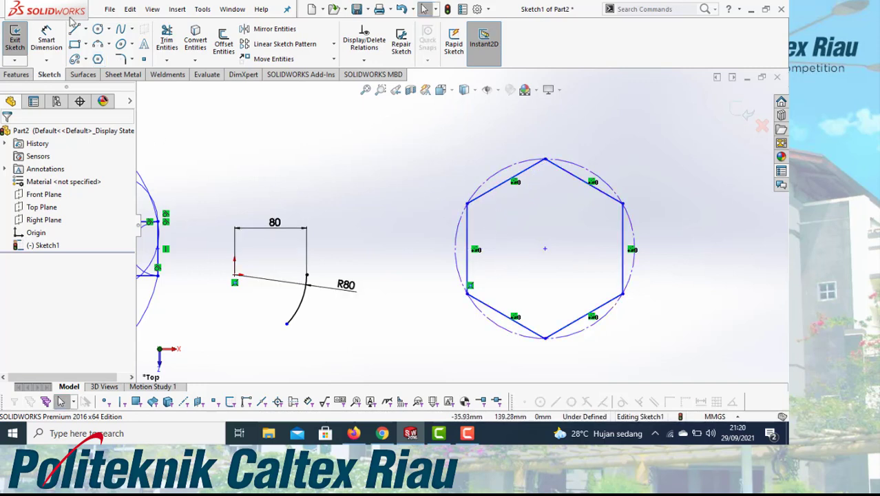
Step: Dimension the hexagon's circumscribed construction circle with a diameter of 150 mm
left_click(46, 39)
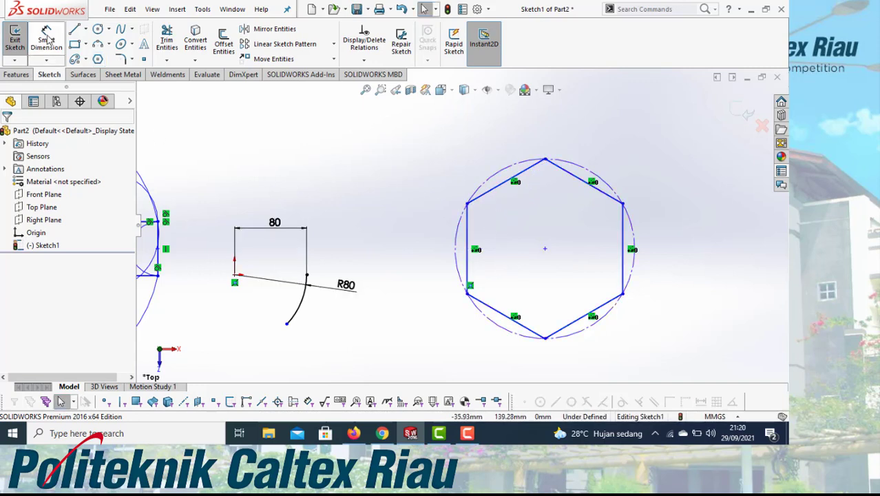
left_click(458, 238)
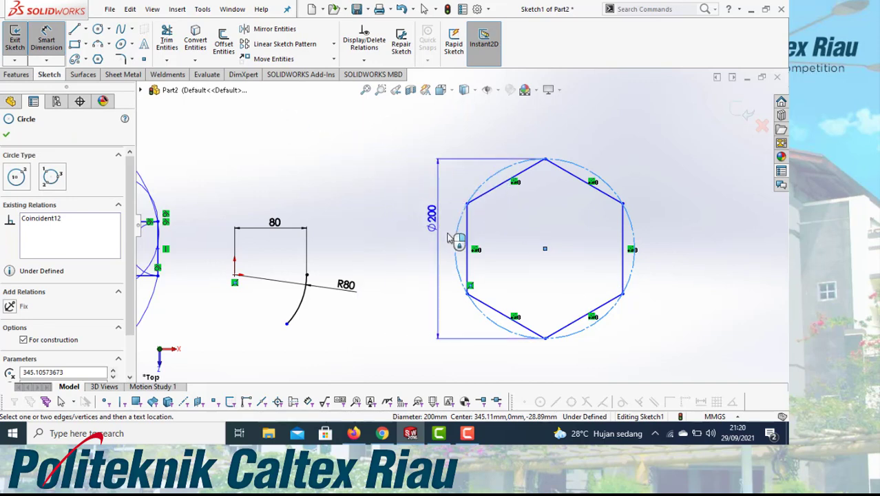
left_click(411, 252)
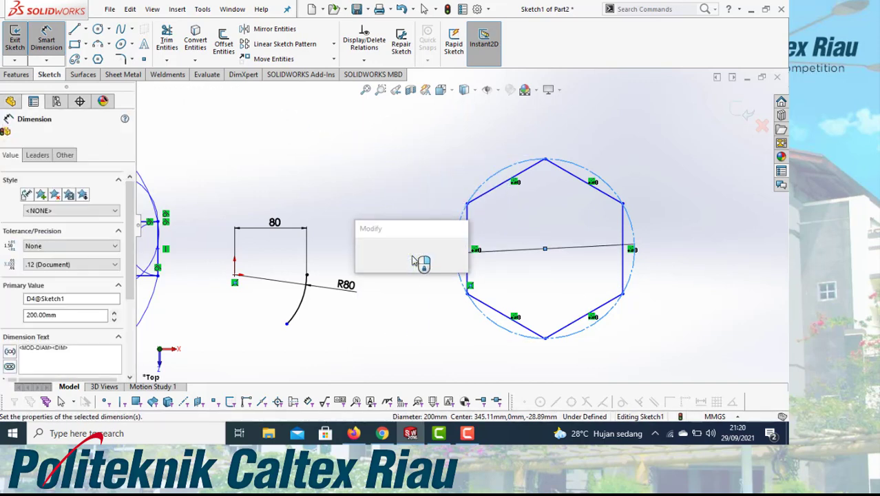
type("200")
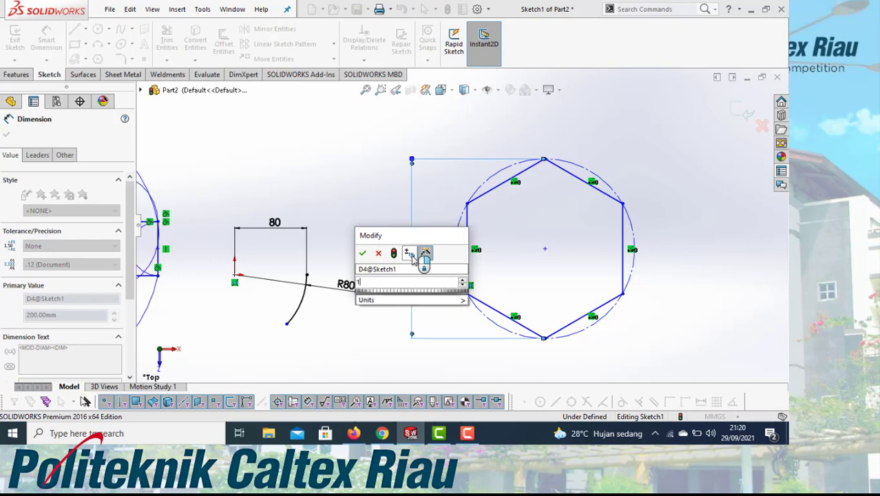
key("Return")
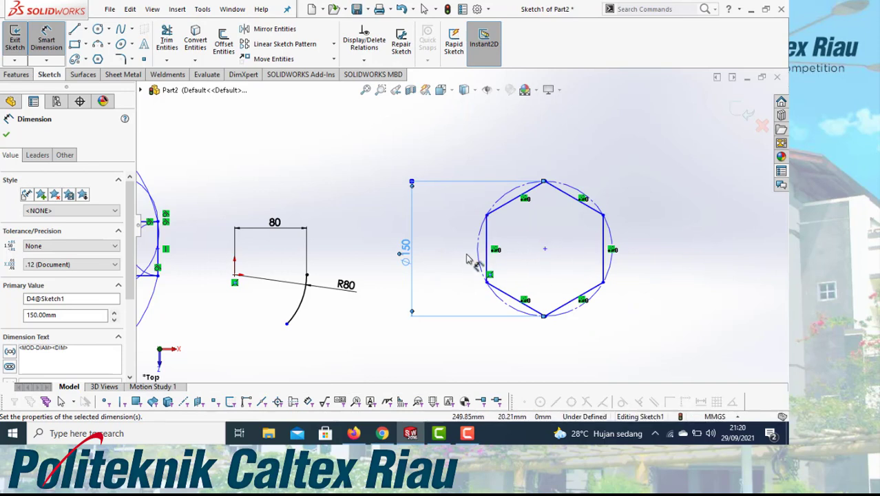
Step: Sketch a second six-sided polygon with an inscribed circle beside the large hexagon and set its circle diameter to 100 mm
left_click(99, 60)
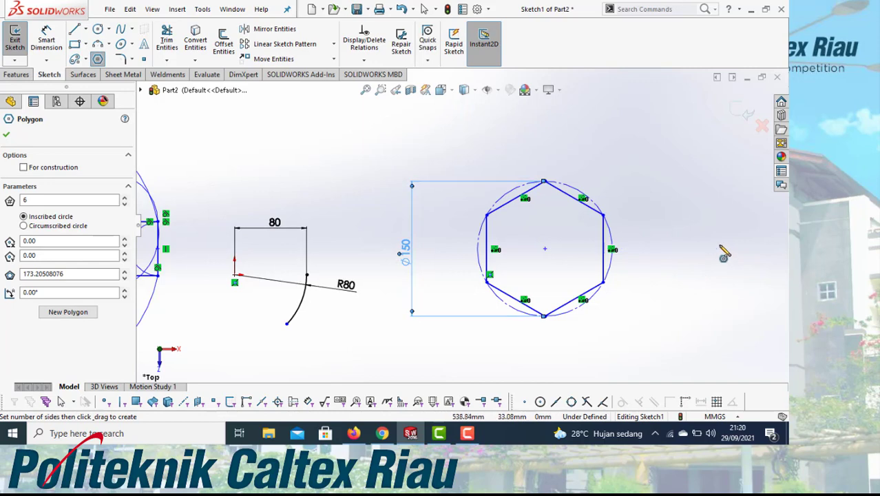
left_click_drag(720, 247, 680, 303)
left_click_drag(73, 275, 0, 276)
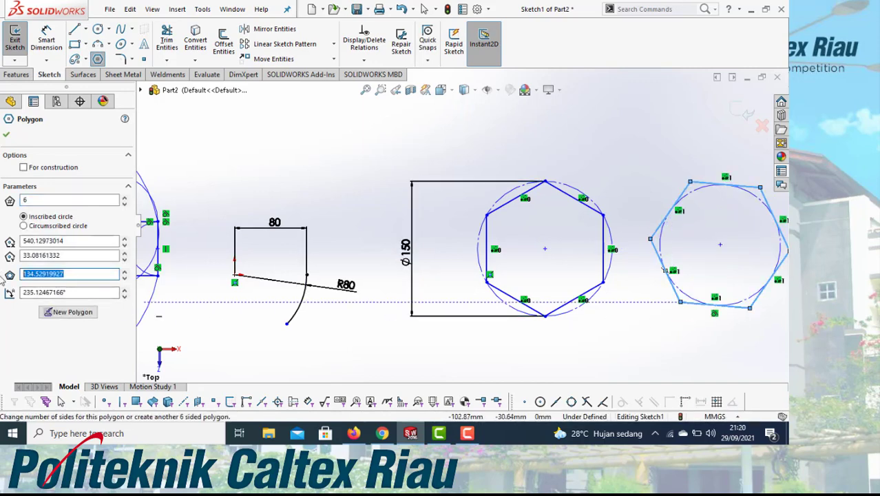
key("Return")
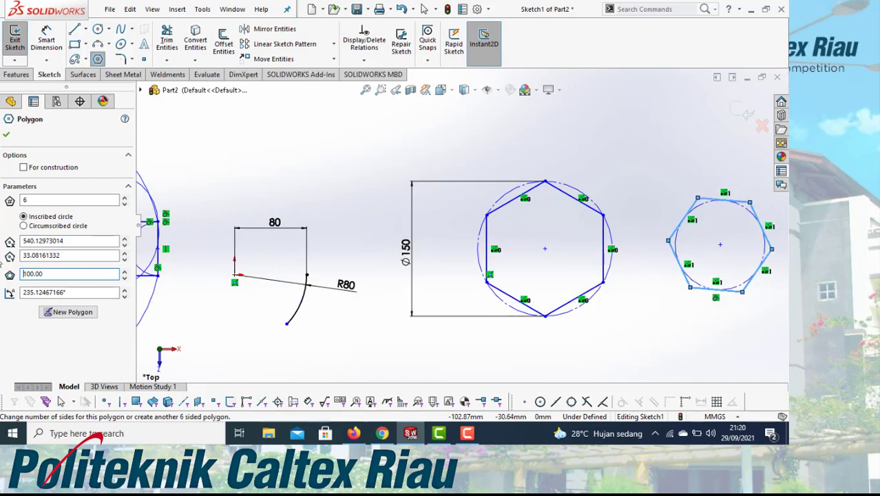
Step: Set the small hexagon's angle to 90° and finish the polygon
left_click_drag(93, 293, 3, 297)
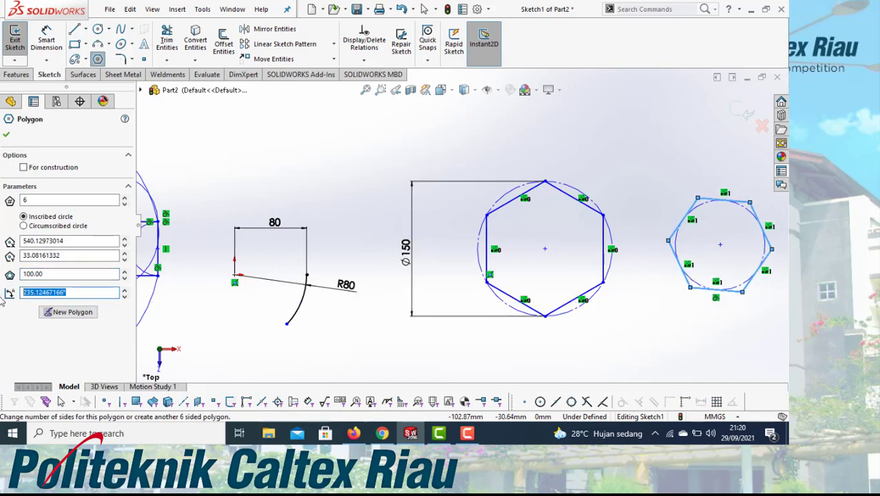
type("90")
key("Return")
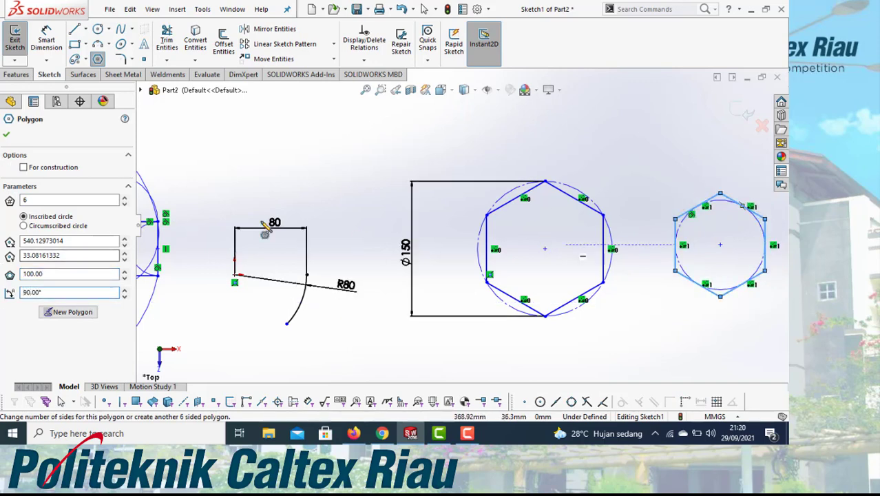
left_click(6, 134)
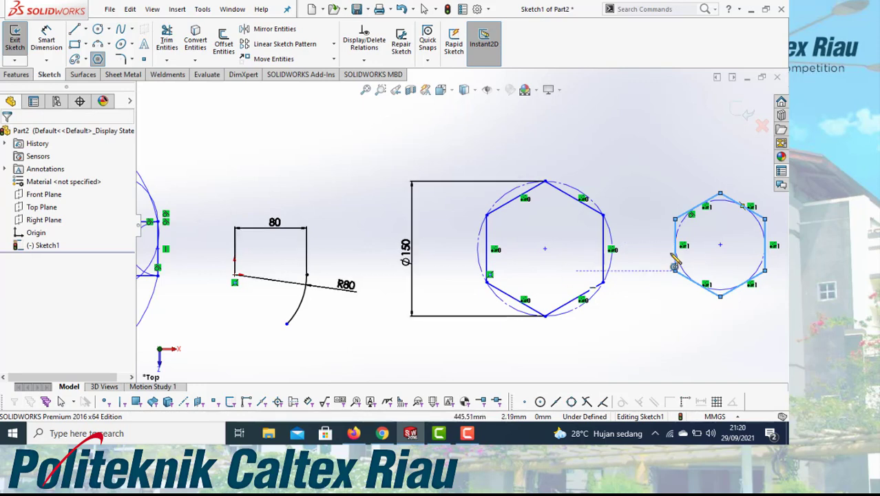
key("Escape")
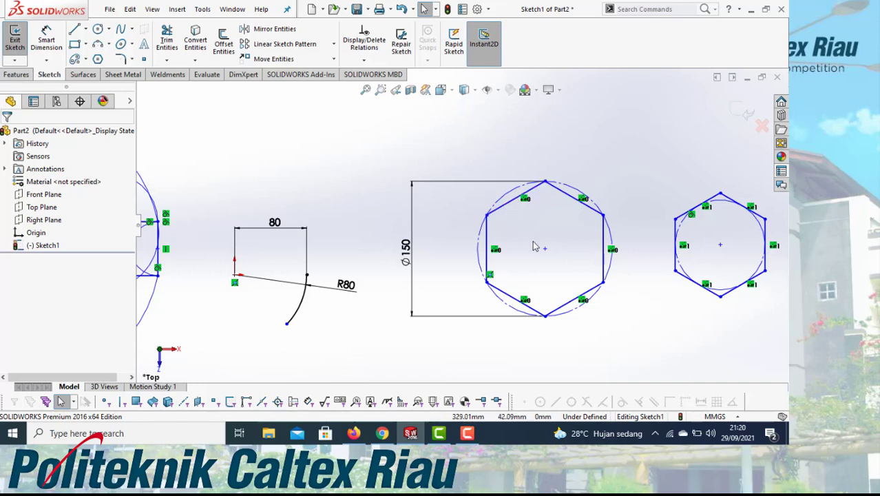
Step: Add a Horizontal relation to the upper-left side of the large hexagon
left_click(501, 209)
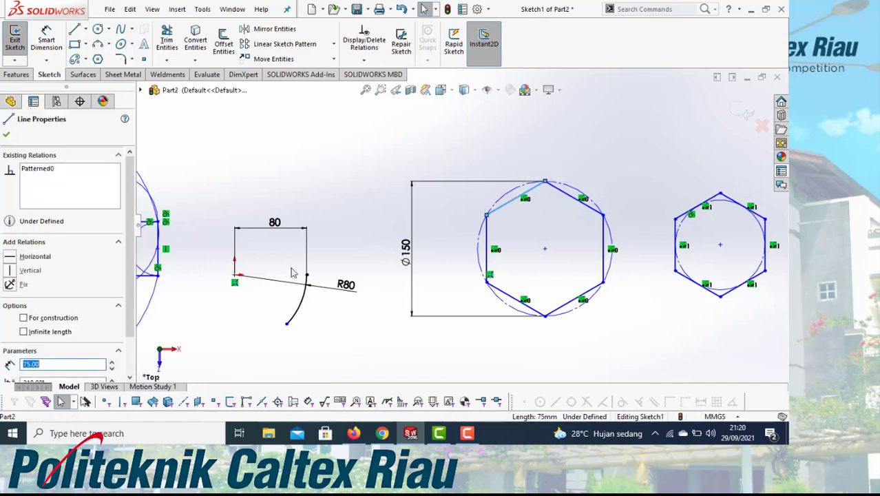
left_click(10, 258)
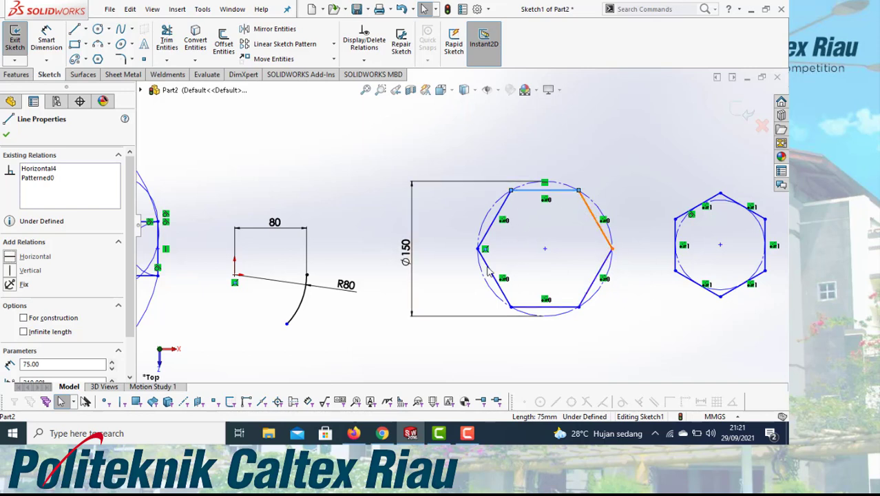
left_click(9, 134)
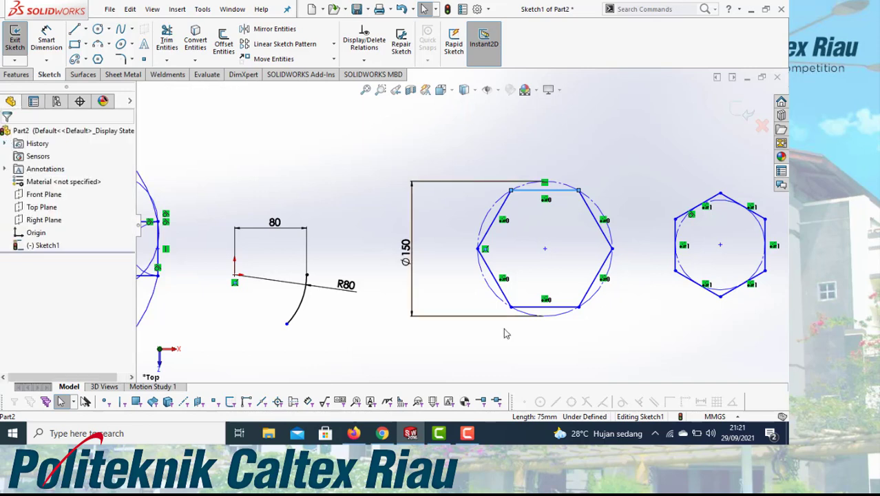
Step: Try to add a Vertical relation to both the top side and the upper-left side of the large hexagon
left_click(489, 234, "ctrl")
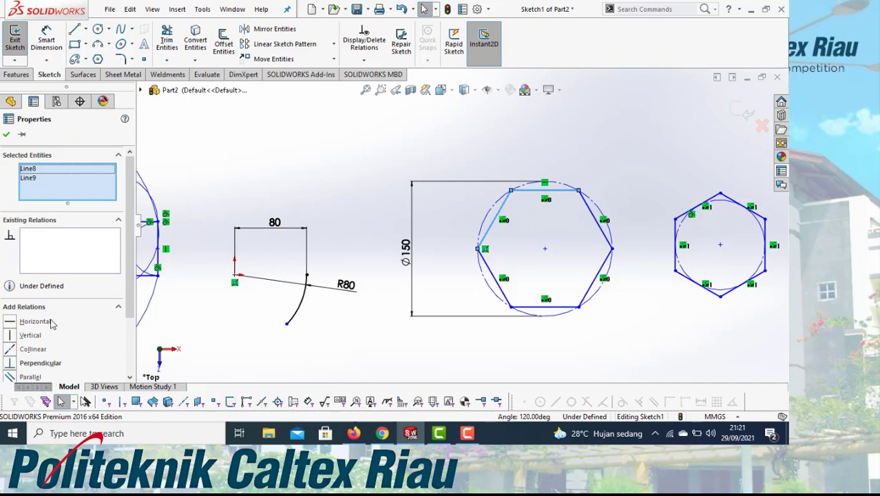
left_click(51, 323)
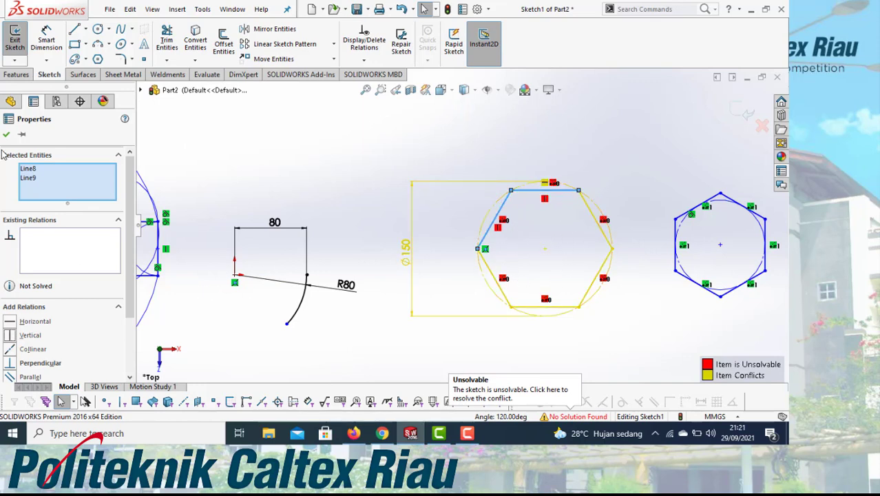
key("Escape")
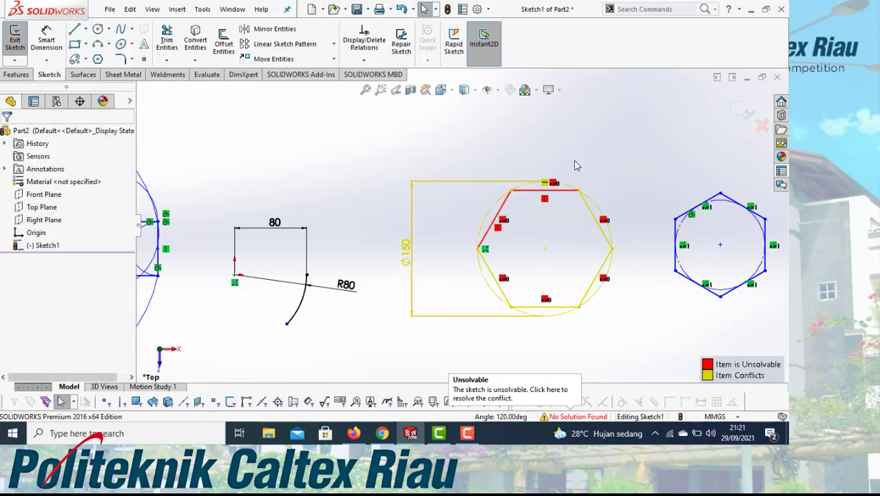
Step: Delete the conflicting Vertical relations from the large hexagon's top and upper-left sides
right_click(548, 205)
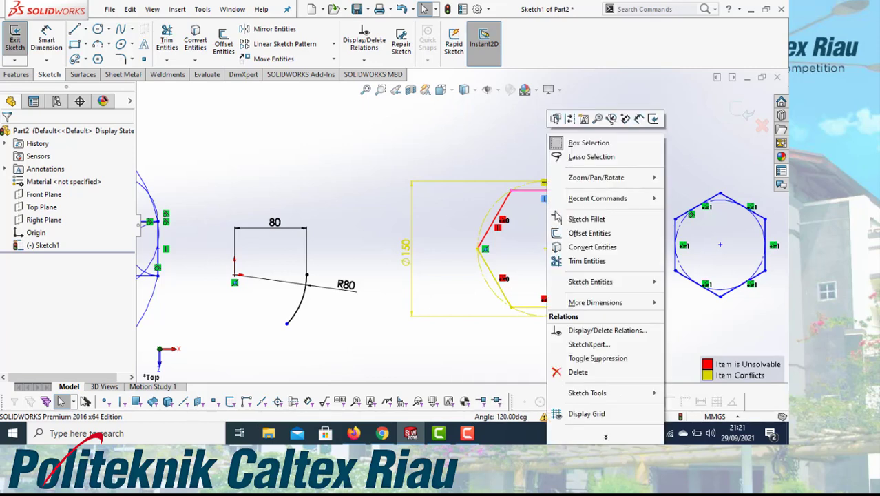
left_click(605, 372)
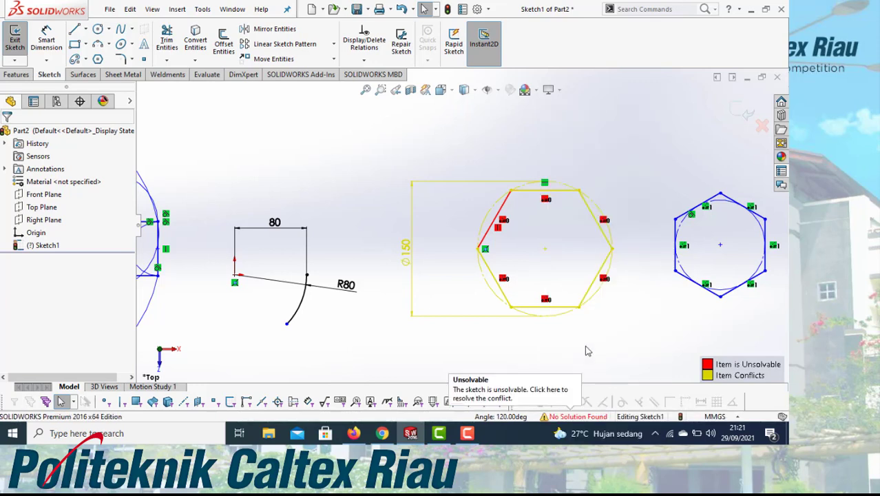
right_click(501, 230)
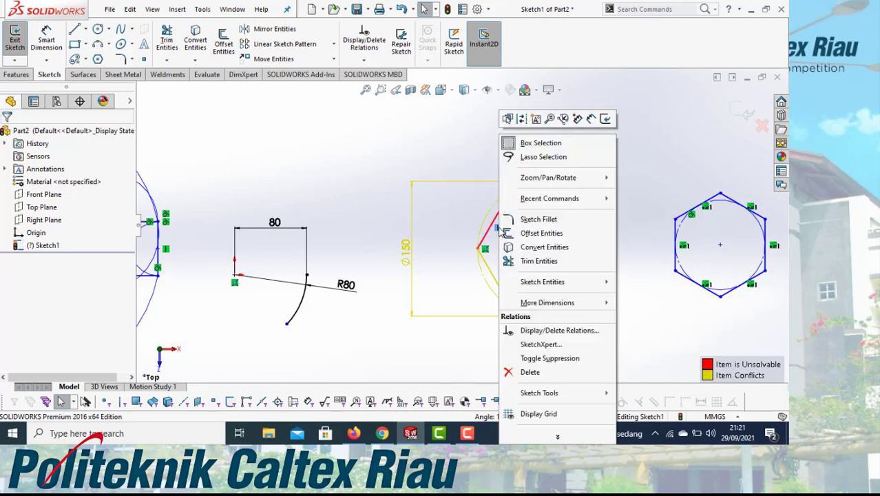
left_click(533, 372)
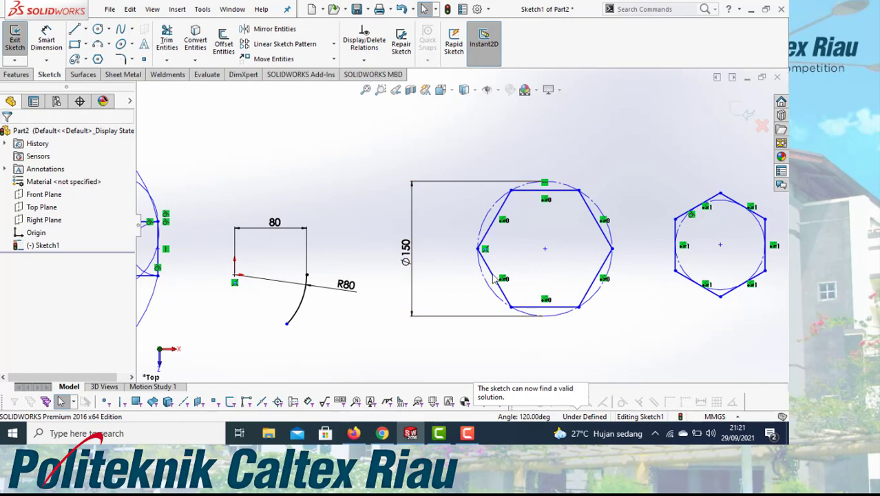
scroll(310, 286, "up", 1)
scroll(264, 288, "down", 1)
scroll(276, 289, "down", 1)
scroll(320, 295, "up", 2)
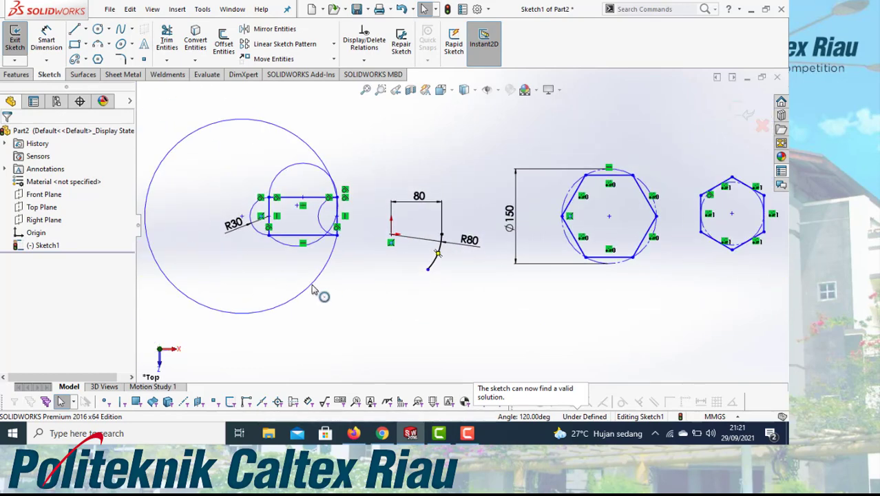
scroll(640, 237, "up", 2)
scroll(640, 234, "down", 1)
scroll(516, 242, "down", 3)
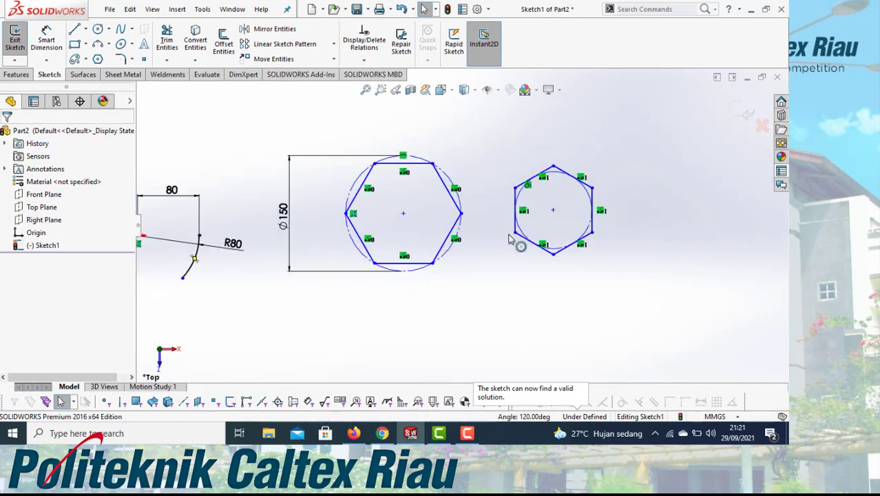
left_click(111, 44)
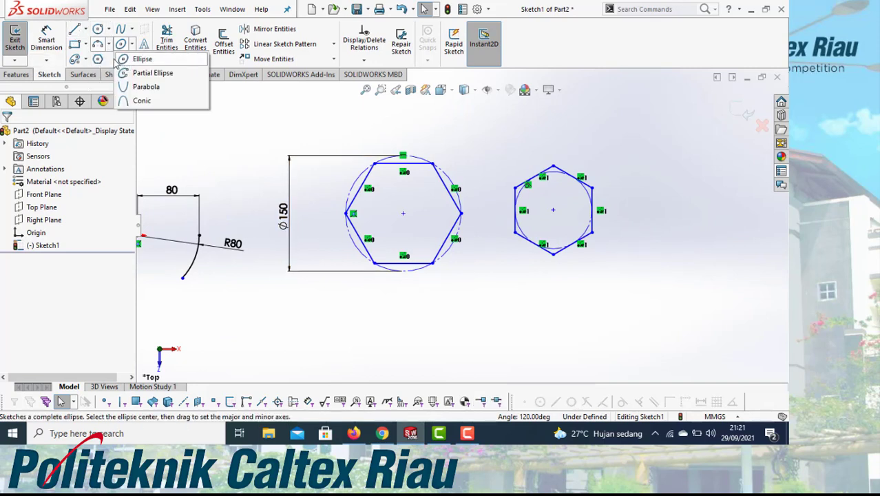
left_click(109, 45)
left_click(109, 46)
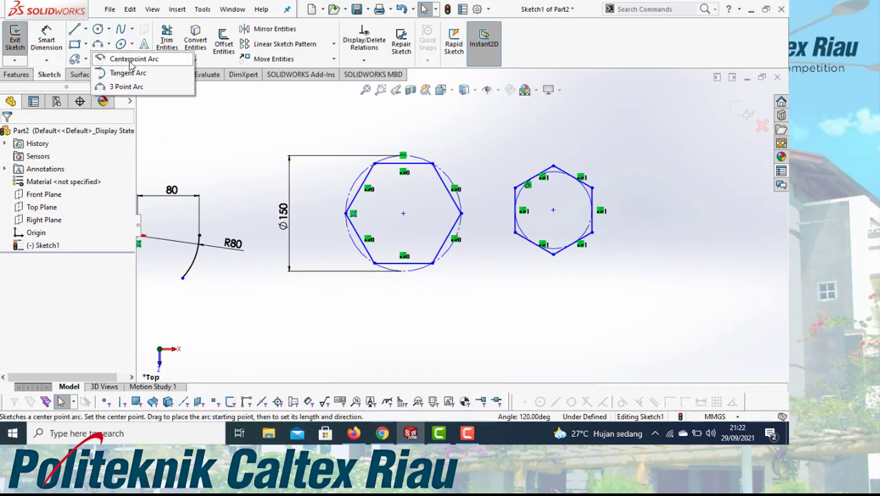